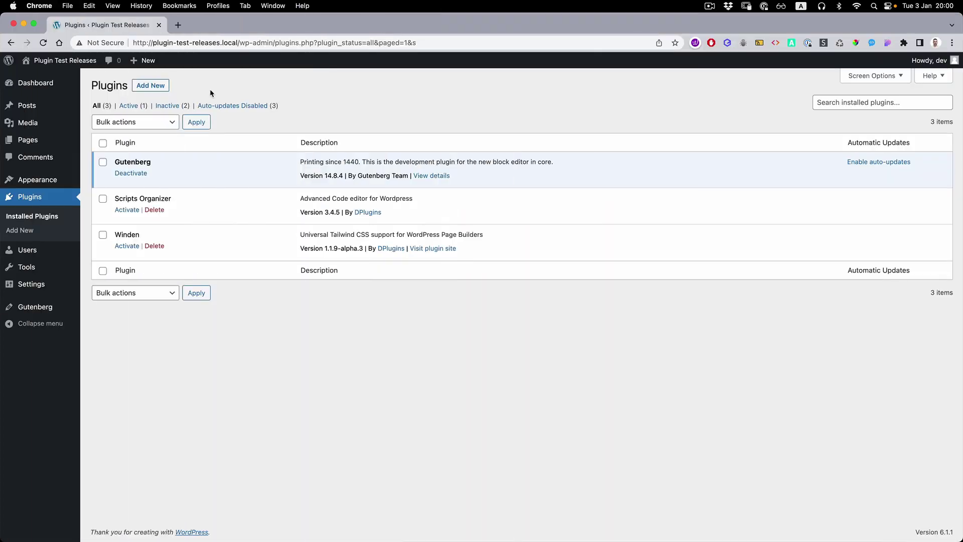
Upload and install the Plain Classes Gutenberg plugin from plain-classes-gutenberg.1.1.0.zip.
{"action": "left_click", "coordinate": [151, 85]}
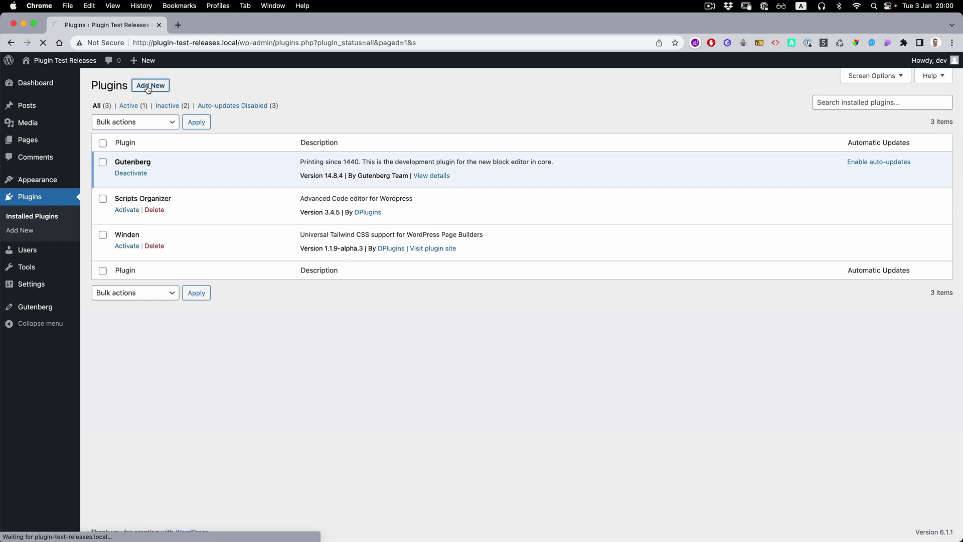
{"action": "left_click", "coordinate": [179, 85]}
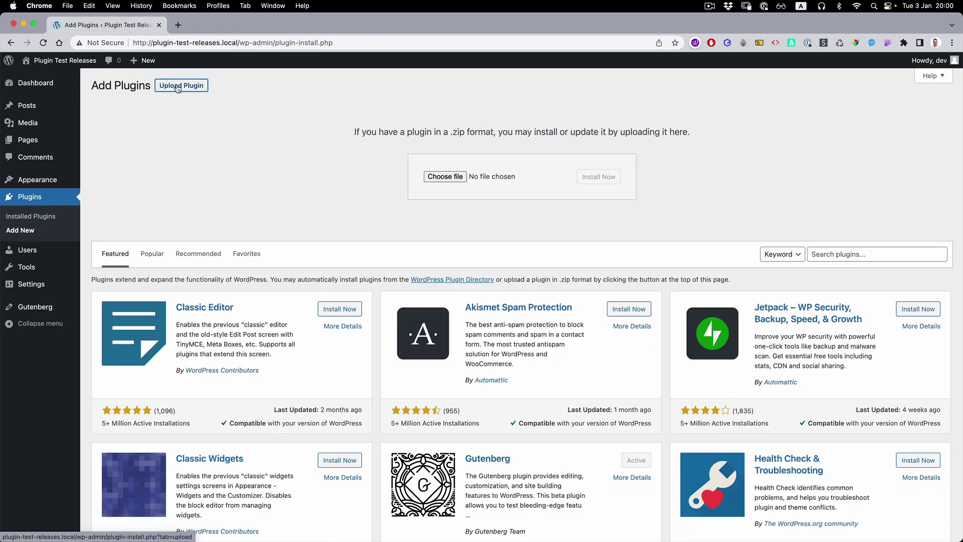
{"action": "left_click", "coordinate": [439, 177]}
{"action": "left_click", "coordinate": [325, 109]}
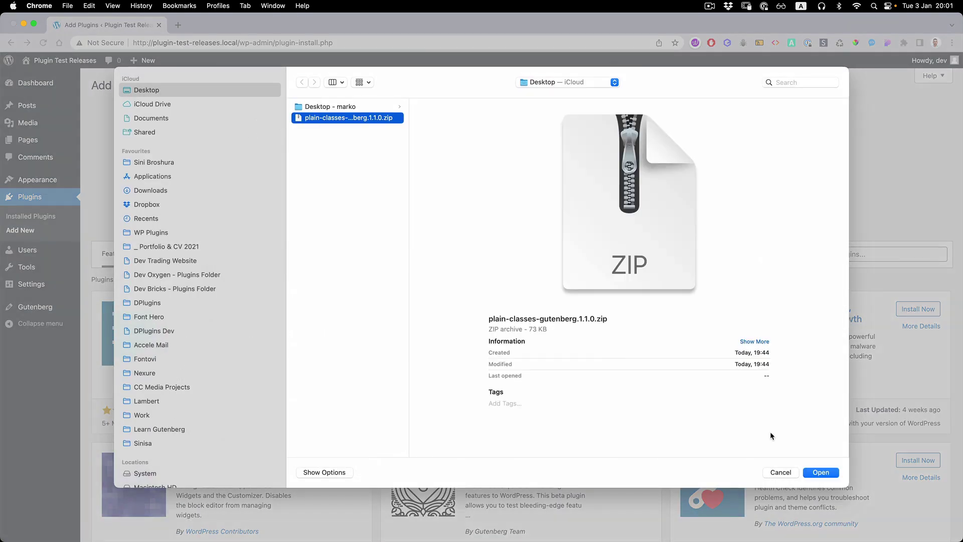
{"action": "left_click", "coordinate": [819, 464]}
{"action": "left_click", "coordinate": [599, 177]}
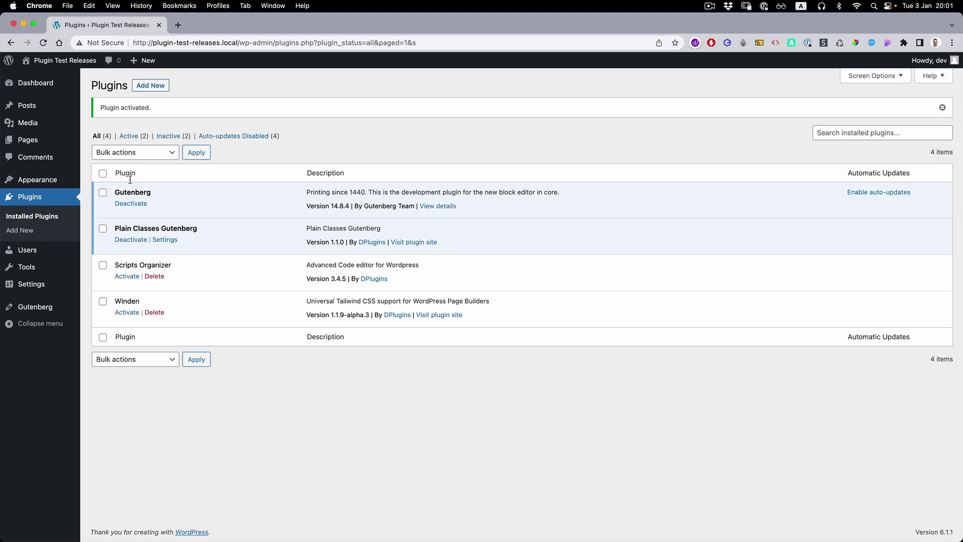
Paste the licence key into the Plain Classes Gutenberg settings and activate the licence.
{"action": "left_click", "coordinate": [165, 241]}
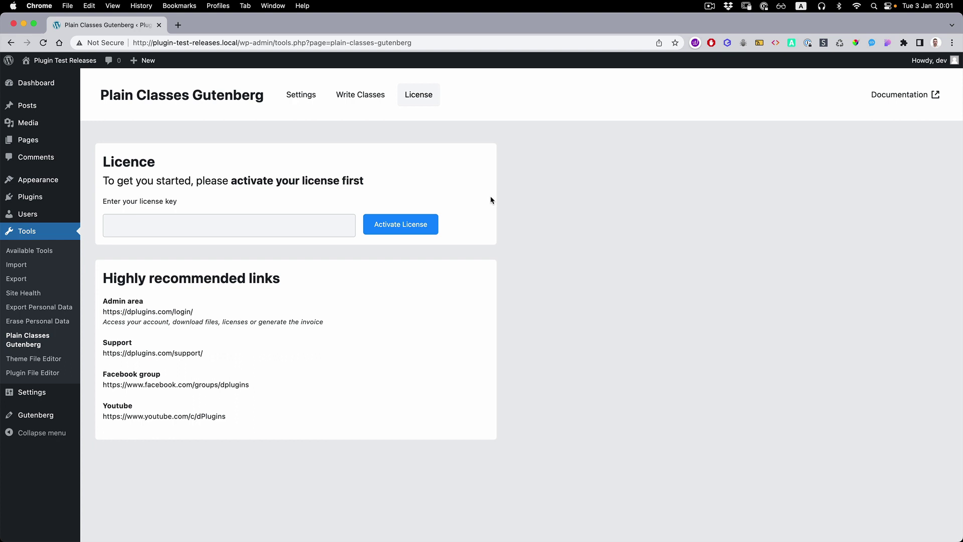
{"action": "left_click", "coordinate": [257, 223]}
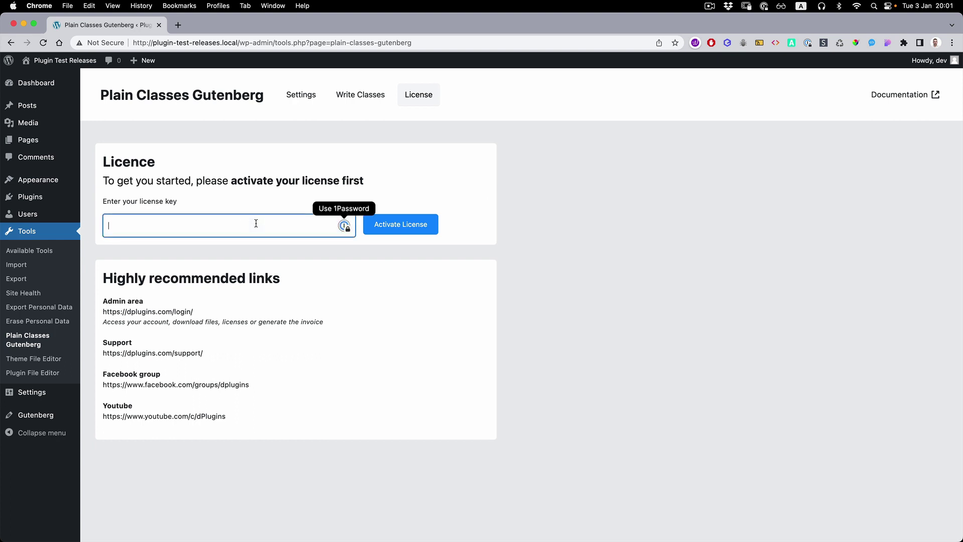
{"action": "key", "text": "super+v"}
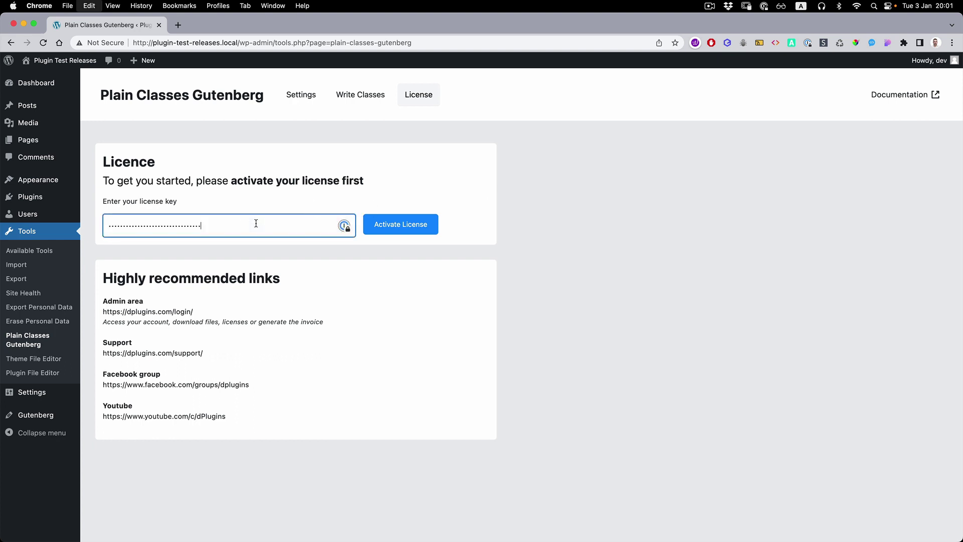
{"action": "left_click", "coordinate": [411, 228]}
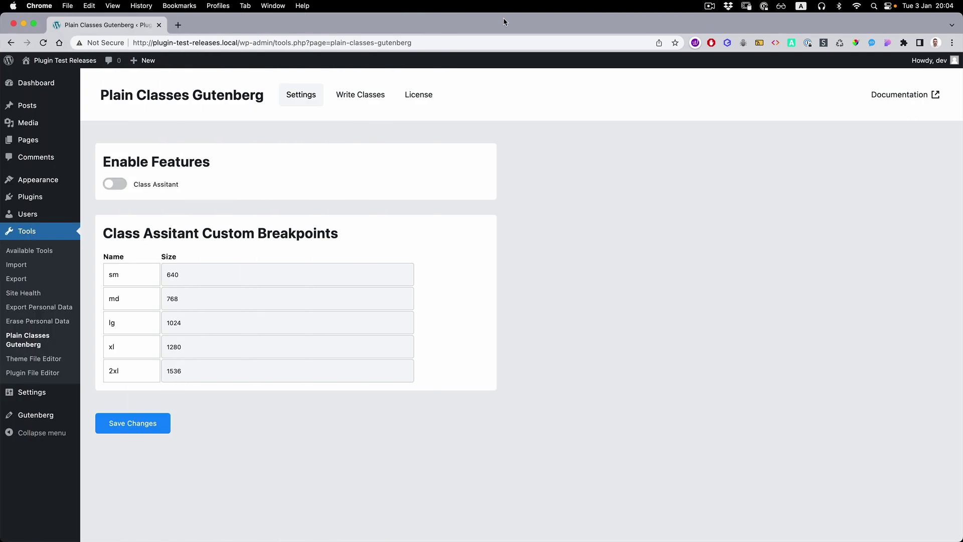
Open the Sample Page in the block editor and select its first paragraph.
{"action": "left_click", "coordinate": [28, 140], "text": "super"}
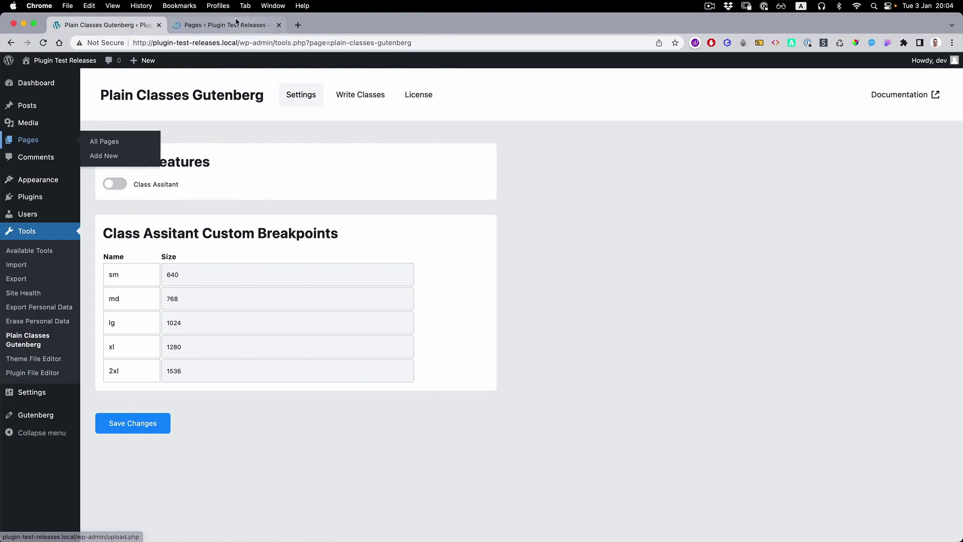
{"action": "left_click", "coordinate": [236, 23]}
{"action": "left_click", "coordinate": [136, 191]}
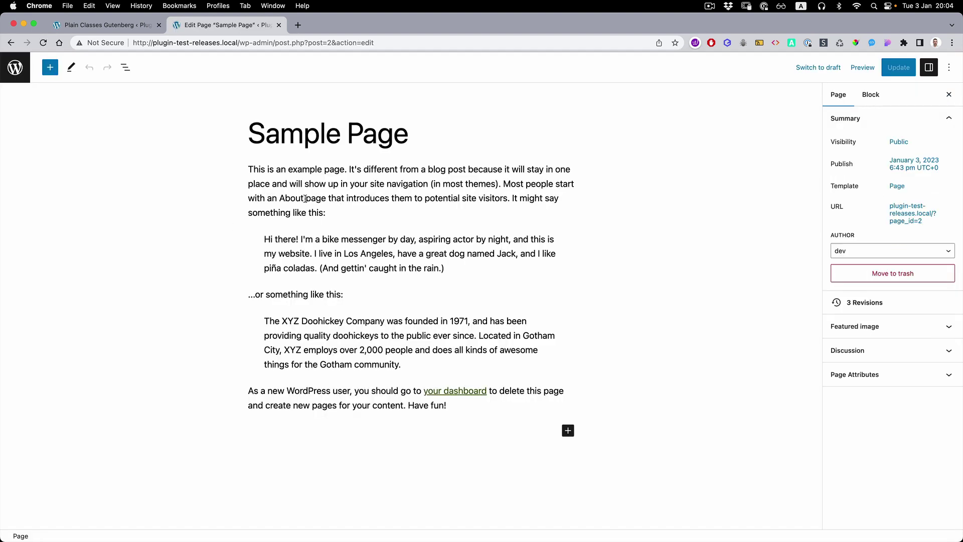
{"action": "left_click", "coordinate": [305, 199]}
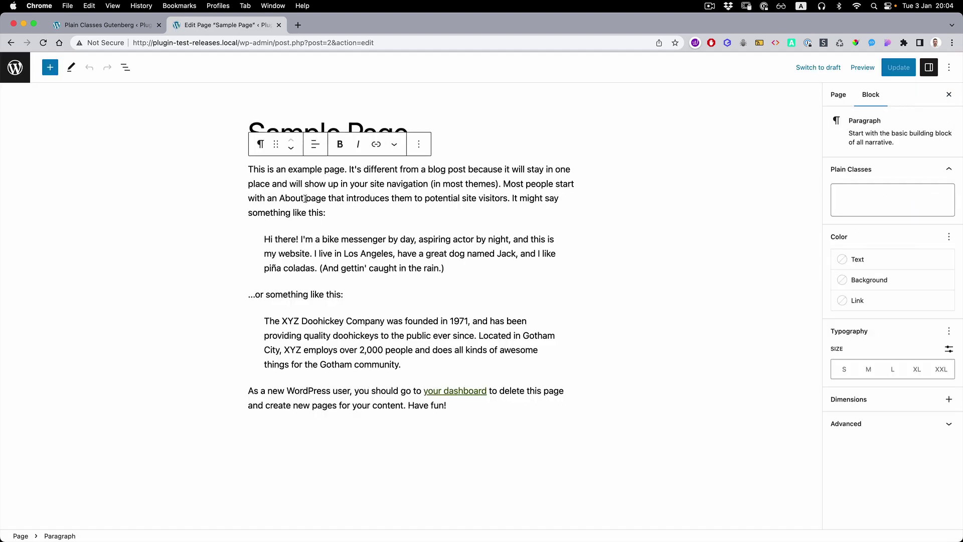
Give the first paragraph the Plain Classes class test2 and update the page.
{"action": "left_click", "coordinate": [850, 201]}
{"action": "type", "text": "test"}
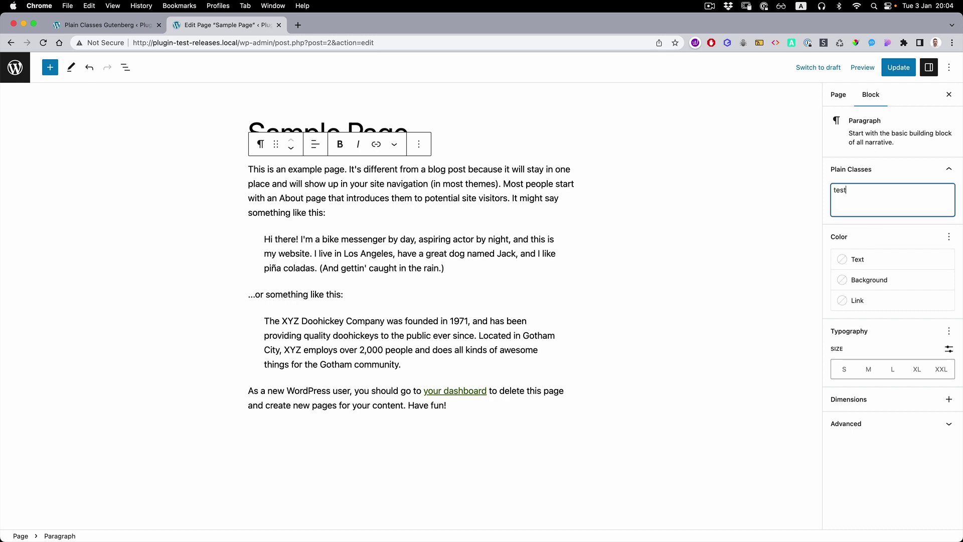
{"action": "key", "text": "super+s"}
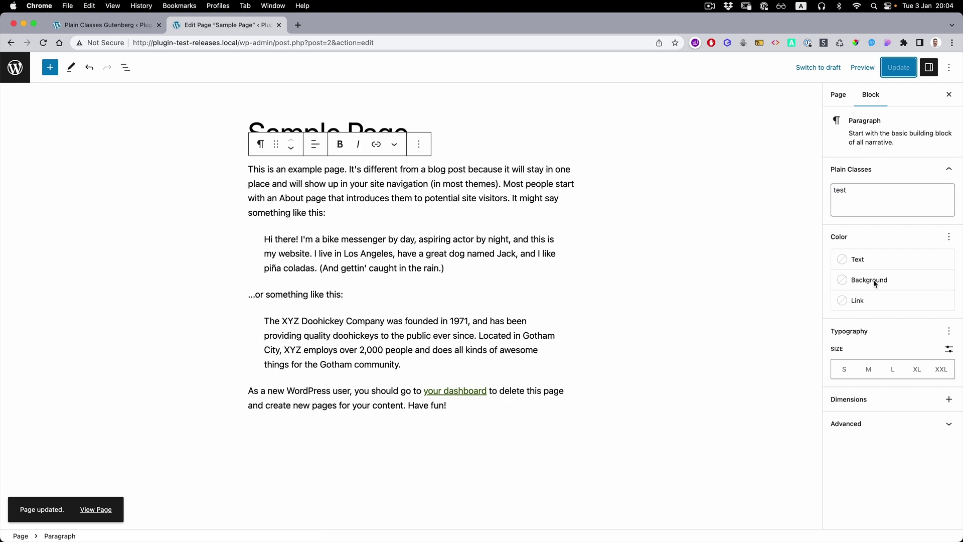
{"action": "left_click", "coordinate": [856, 425]}
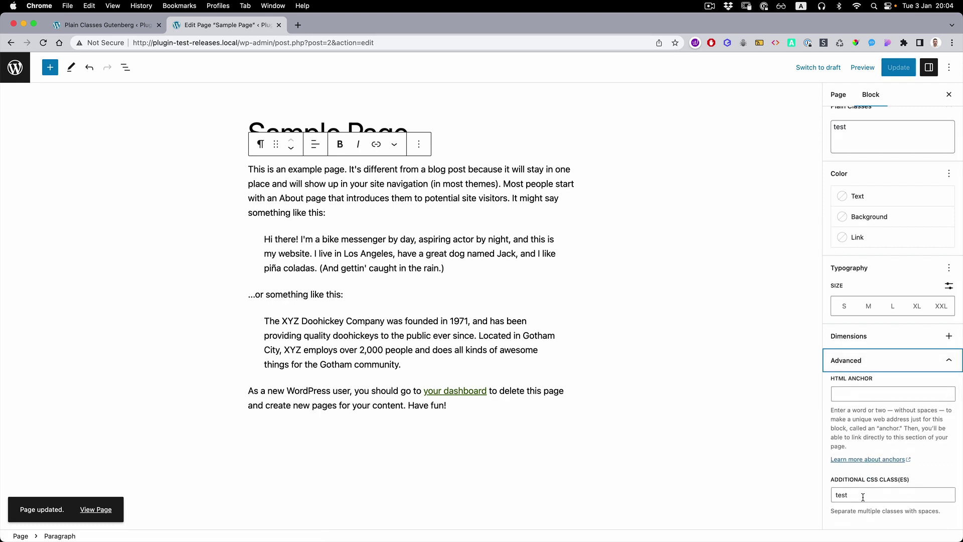
{"action": "left_click", "coordinate": [873, 134]}
{"action": "type", "text": "2"}
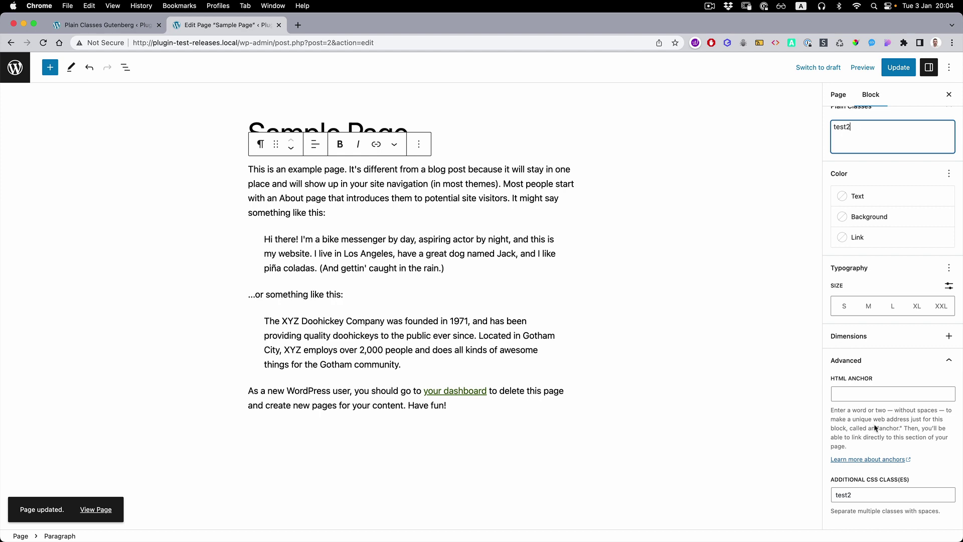
{"action": "left_click", "coordinate": [898, 68]}
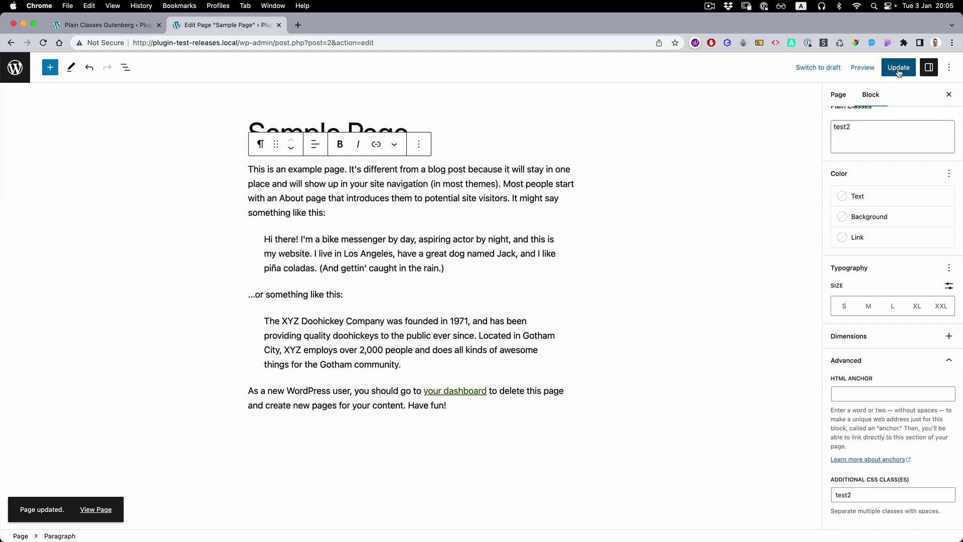
{"action": "left_click", "coordinate": [865, 69]}
Preview the page and inspect the first paragraph's HTML to confirm it carries class test2.
{"action": "left_click", "coordinate": [799, 159]}
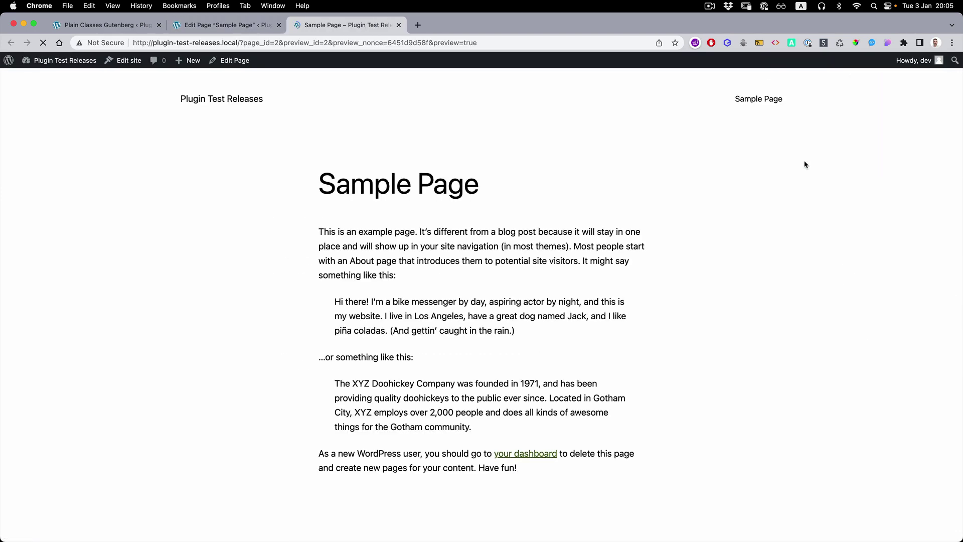
{"action": "right_click", "coordinate": [381, 243]}
{"action": "left_click", "coordinate": [434, 364]}
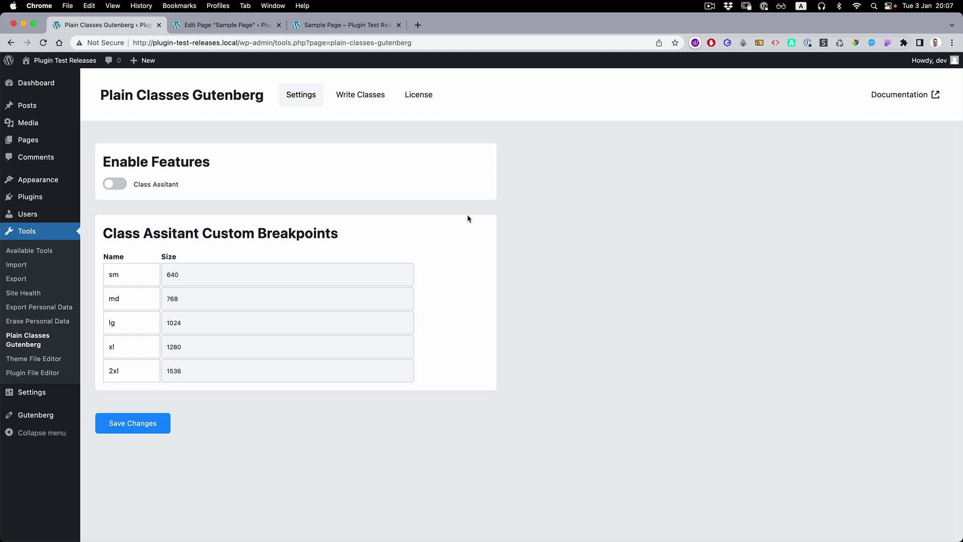
In Write Classes, import bg-red and bg-blue as one-per-row classes.
{"action": "left_click", "coordinate": [364, 101]}
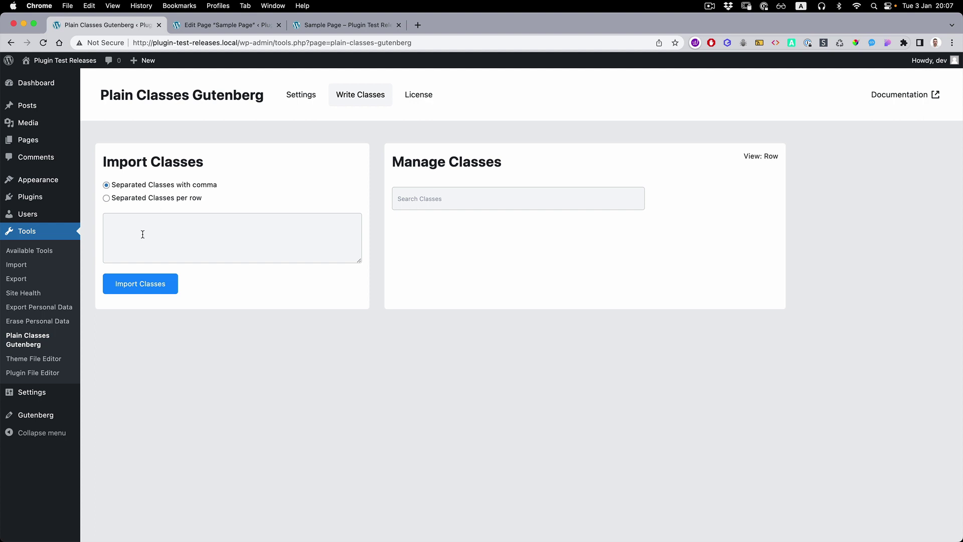
{"action": "left_click", "coordinate": [151, 200]}
{"action": "left_click", "coordinate": [142, 227]}
{"action": "type", "text": "b"}
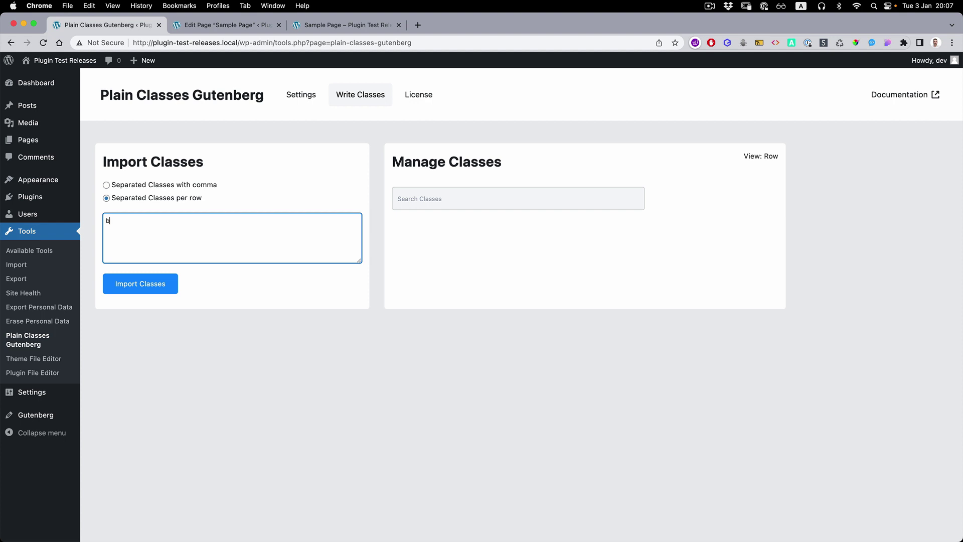
{"action": "type", "text": "g-red"}
{"action": "type", "text": " bg-blue"}
{"action": "left_click", "coordinate": [135, 283]}
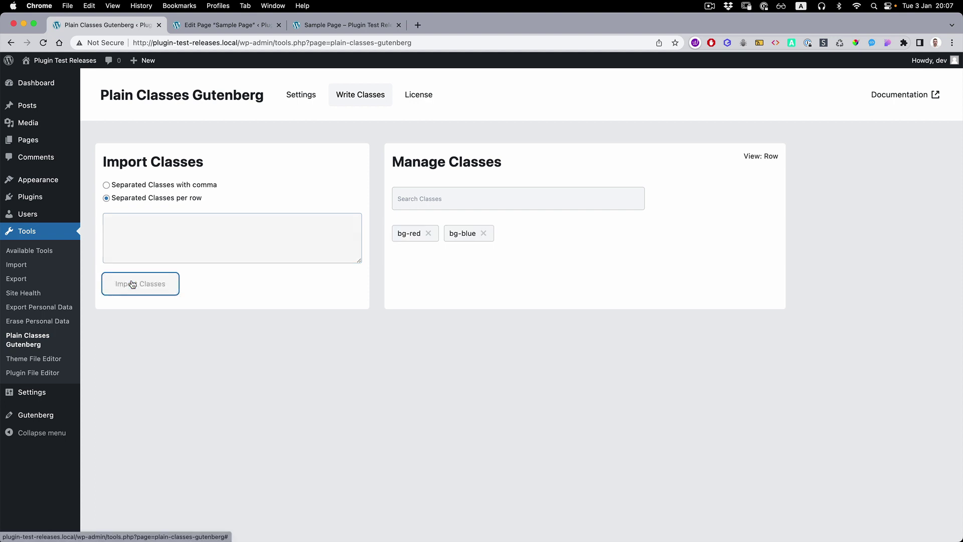
Delete the bg-blue class and import it again.
{"action": "left_click", "coordinate": [484, 233]}
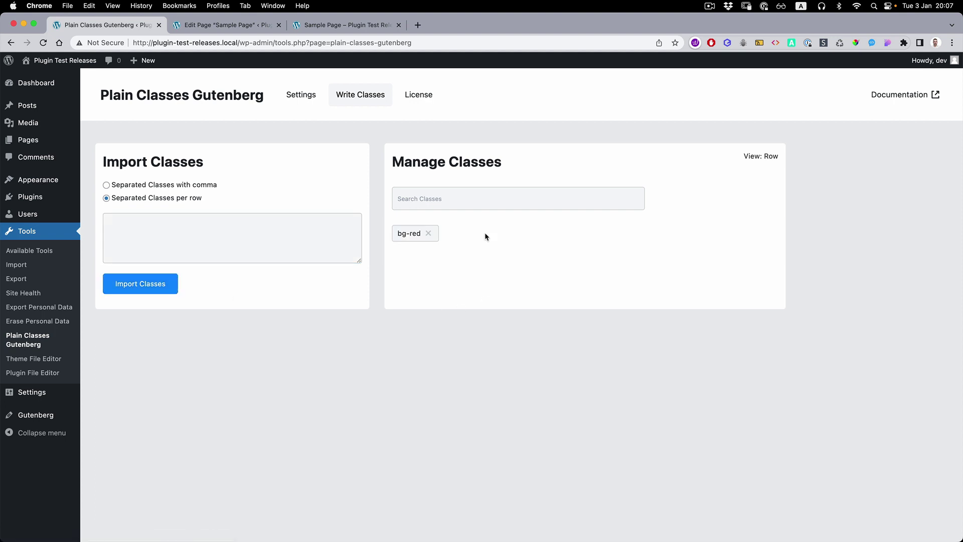
{"action": "left_click", "coordinate": [218, 236]}
{"action": "type", "text": "bg"}
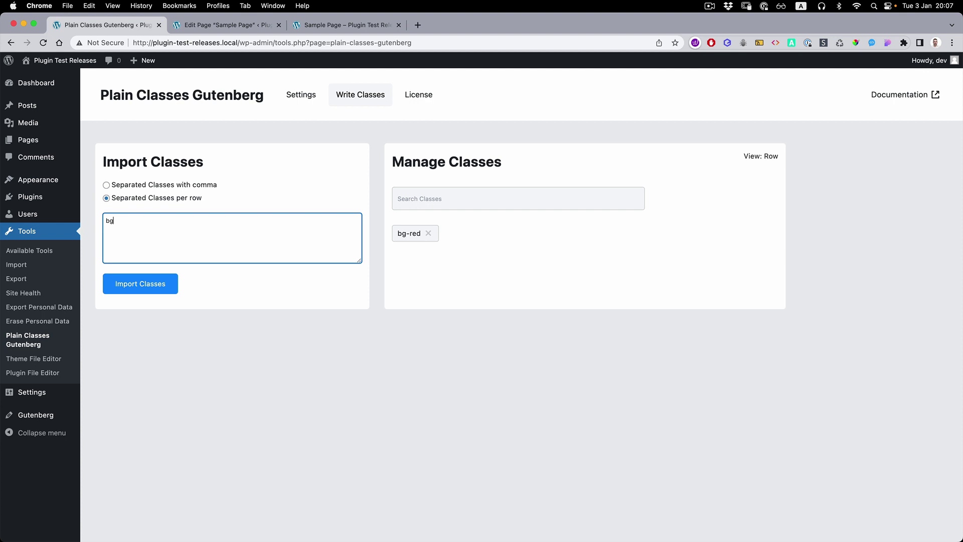
{"action": "type", "text": "-ble"}
{"action": "type", "text": "ue"}
{"action": "left_click", "coordinate": [151, 284]}
Search the managed classes for red, clear the search, and switch to List view.
{"action": "left_click", "coordinate": [417, 201]}
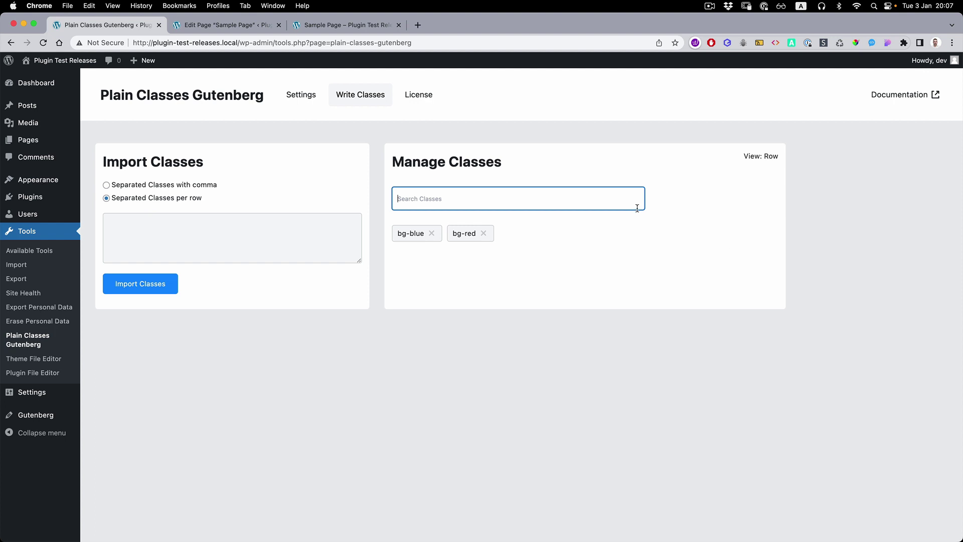
{"action": "type", "text": "red"}
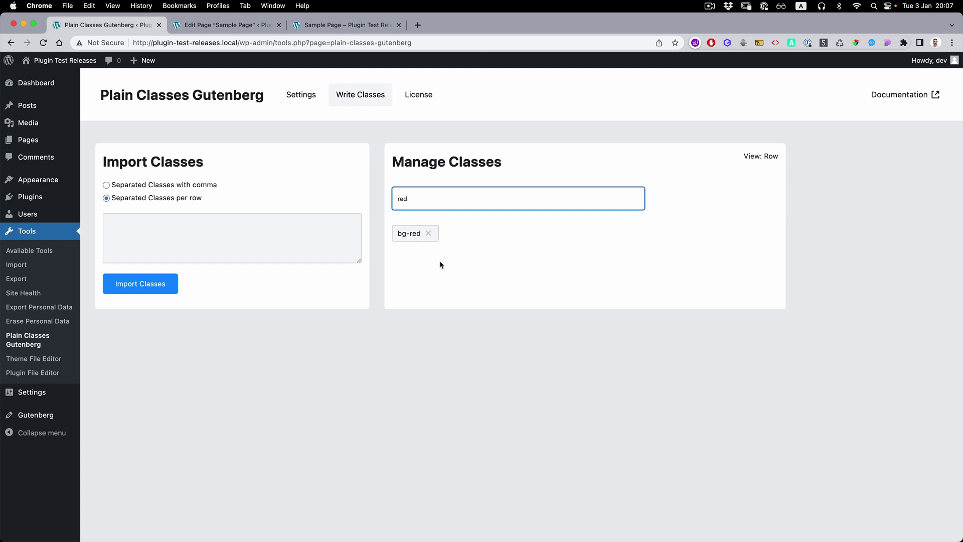
{"action": "key", "text": "super+a"}
{"action": "key", "text": "BackSpace"}
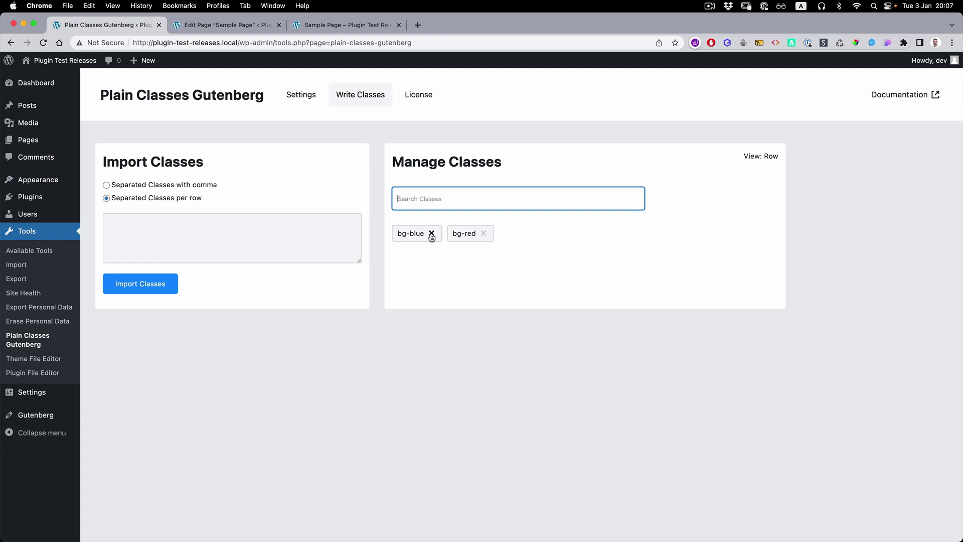
{"action": "left_click", "coordinate": [762, 158]}
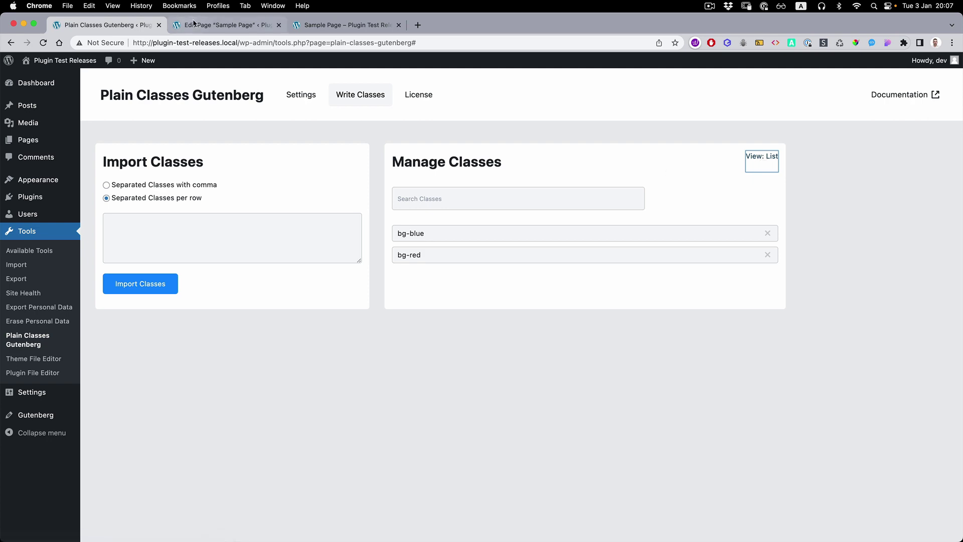
Reload the Sample Page editor and check the first paragraph suggests bg-blue and bg-red.
{"action": "left_click", "coordinate": [213, 23]}
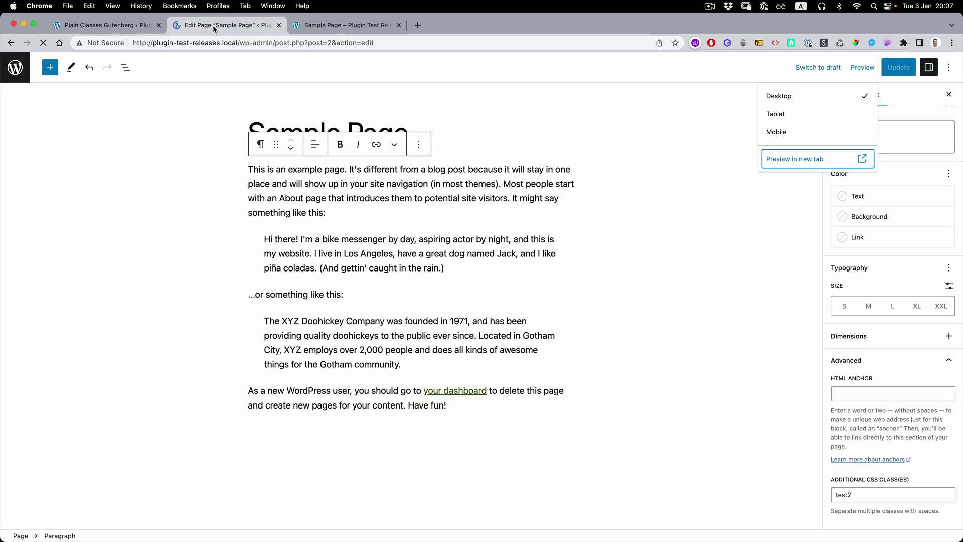
{"action": "key", "text": "super+r"}
{"action": "left_click", "coordinate": [427, 205]}
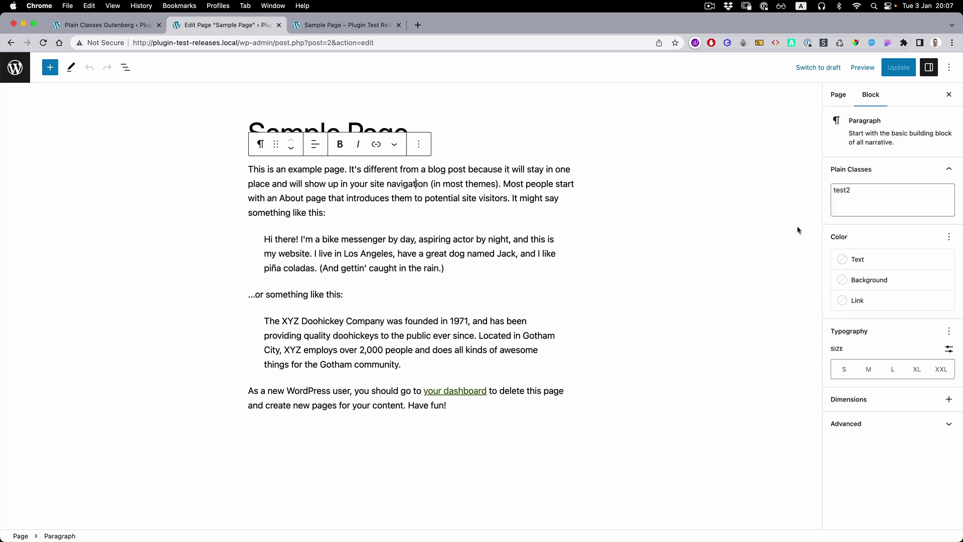
{"action": "left_click", "coordinate": [888, 201]}
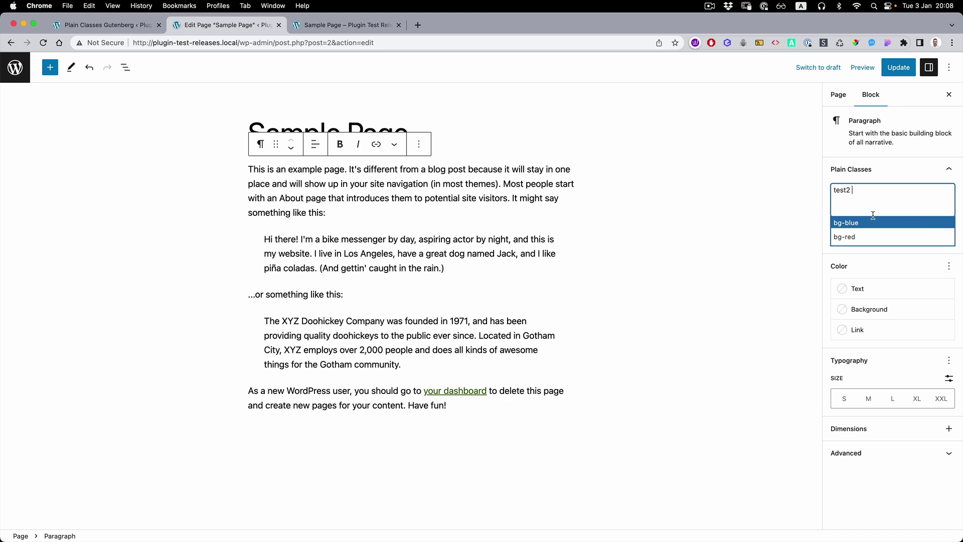
{"action": "left_click", "coordinate": [120, 25]}
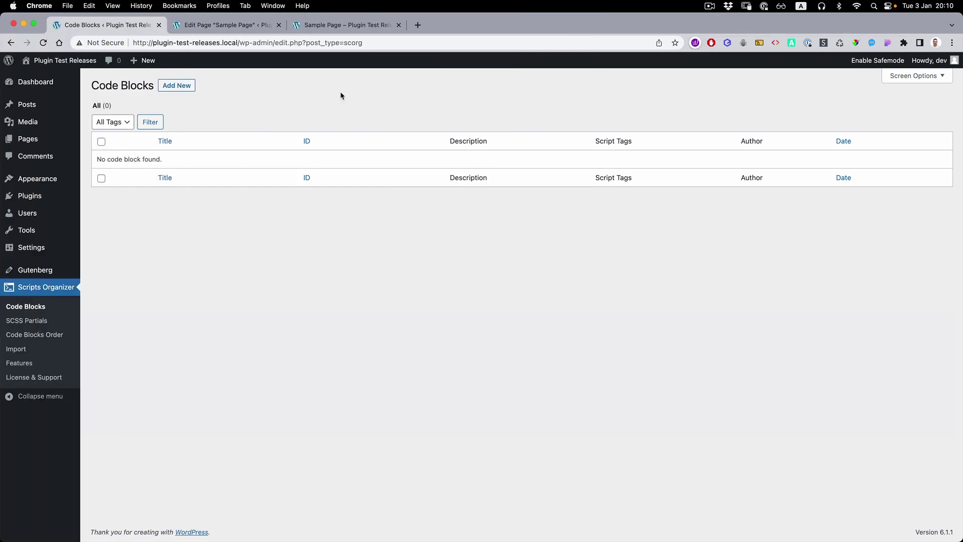
Publish a header SCSS code block named Theme with the pasted code, compiled to a file.
{"action": "left_click", "coordinate": [178, 89]}
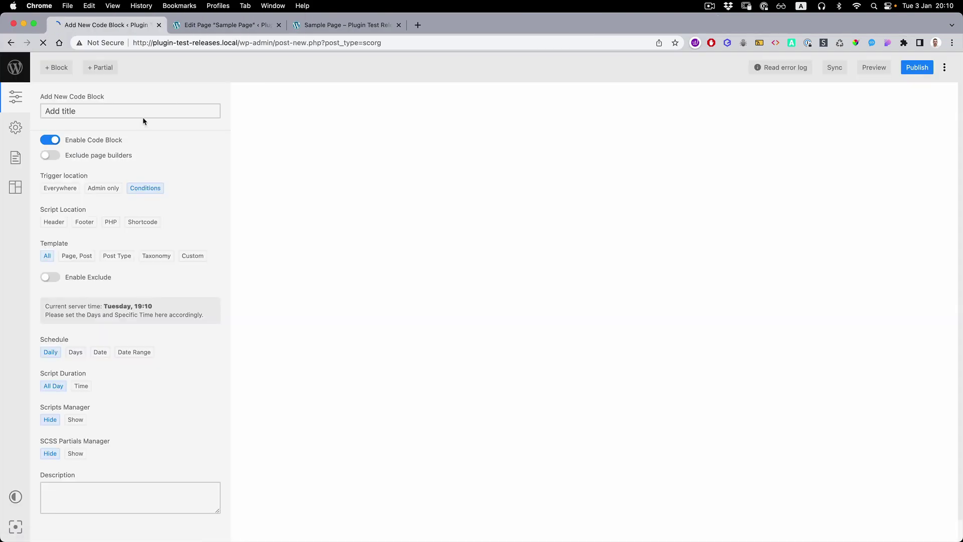
{"action": "type", "text": "Theme"}
{"action": "left_click", "coordinate": [55, 223]}
{"action": "left_click", "coordinate": [266, 124]}
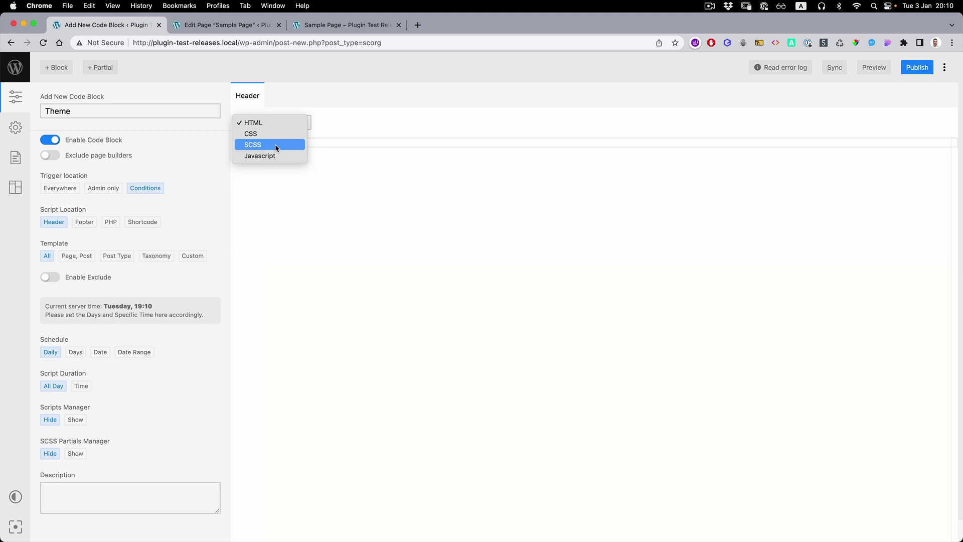
{"action": "left_click", "coordinate": [273, 145]}
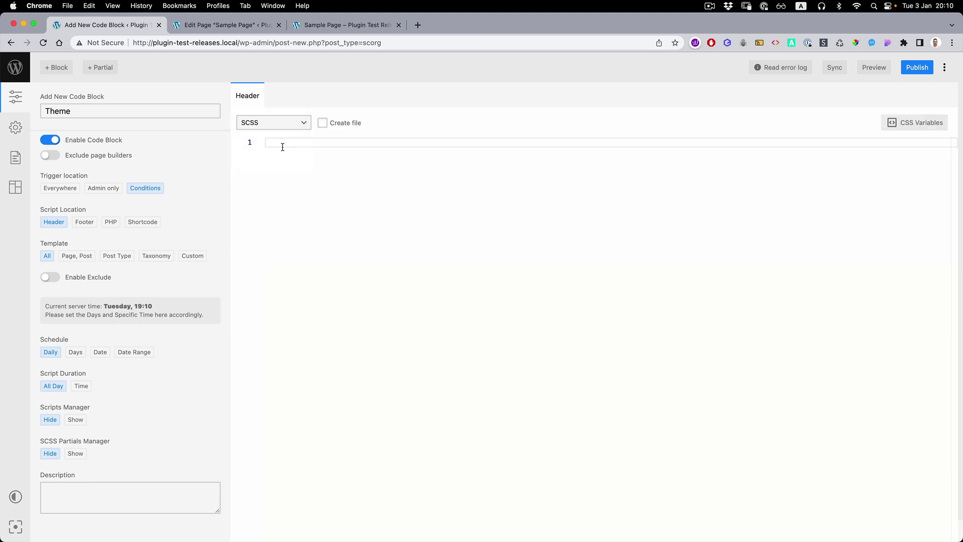
{"action": "type", "text": "$columns: 10;  @for $i from 1 through $columns {     .columns-#{$i} {         width: (100% / $i);     } }  .vertical-center{     display: flex;     align-items: center; }"}
{"action": "left_click", "coordinate": [322, 127]}
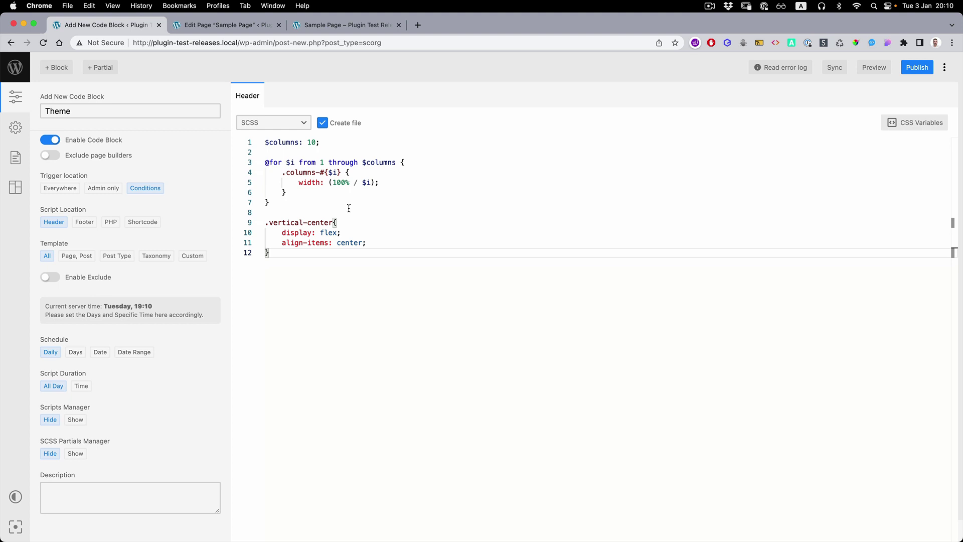
{"action": "left_click", "coordinate": [920, 69]}
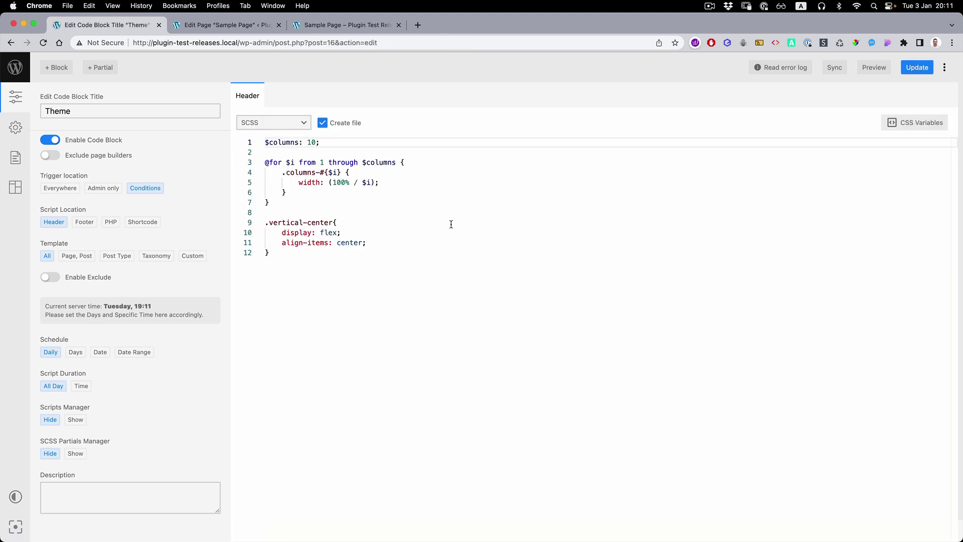
Arrange the narrowed browser beside VS Code showing the compiled CSS.
{"action": "left_click_drag", "start_coordinate": [960, 224], "coordinate": [816, 223]}
{"action": "key", "text": "super+Tab"}
{"action": "left_click", "coordinate": [383, 270]}
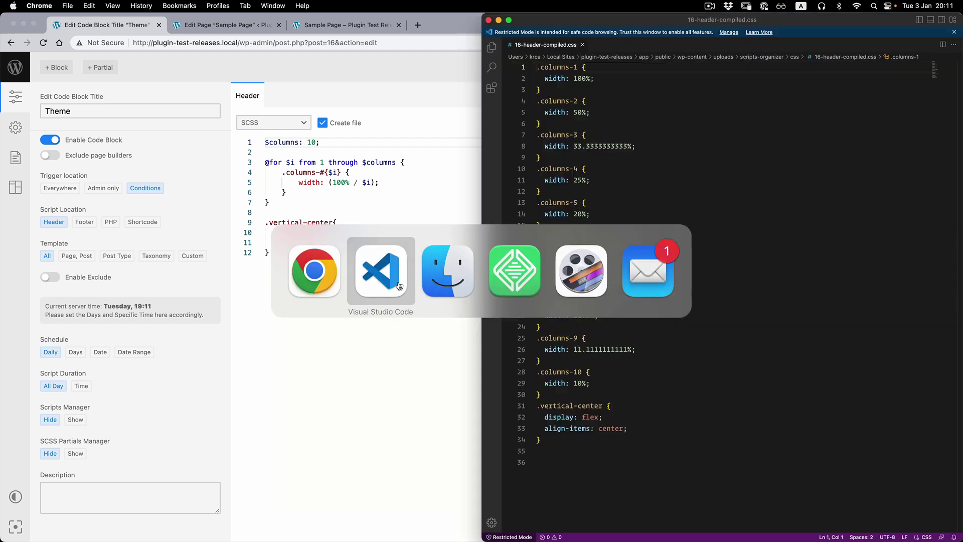
{"action": "left_click", "coordinate": [408, 316]}
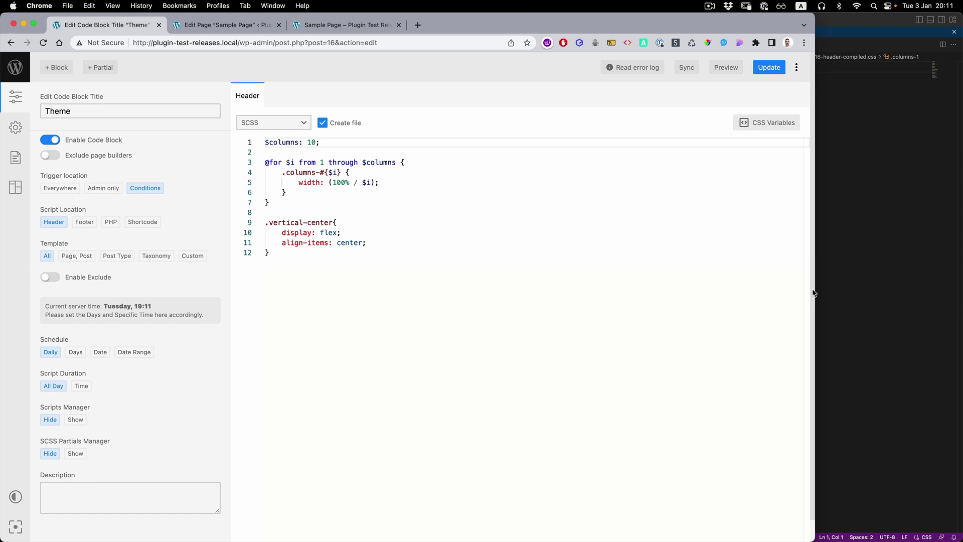
{"action": "left_click_drag", "start_coordinate": [814, 292], "coordinate": [496, 276]}
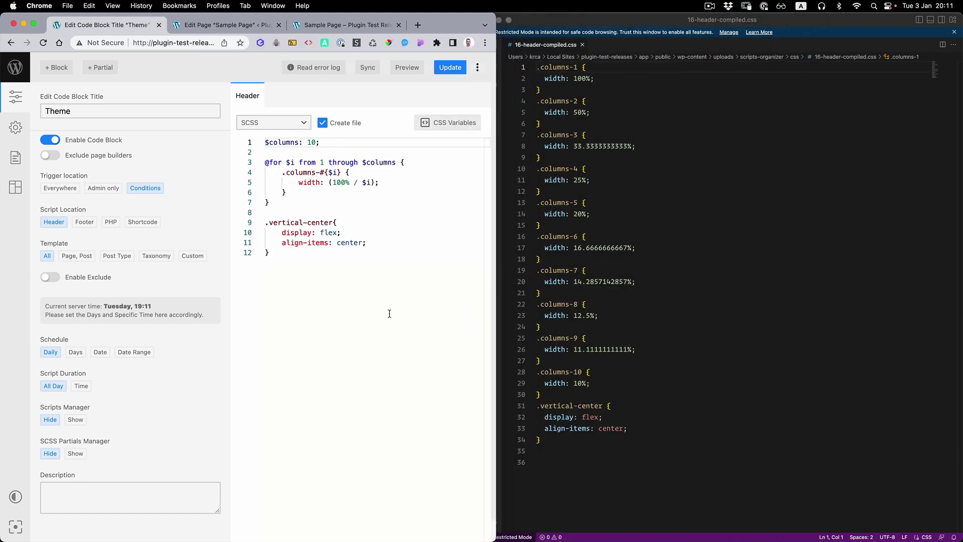
Change $columns from 10 to 12 in the Theme SCSS code.
{"action": "left_click", "coordinate": [307, 142]}
{"action": "double_click", "coordinate": [310, 142]}
{"action": "type", "text": "12"}
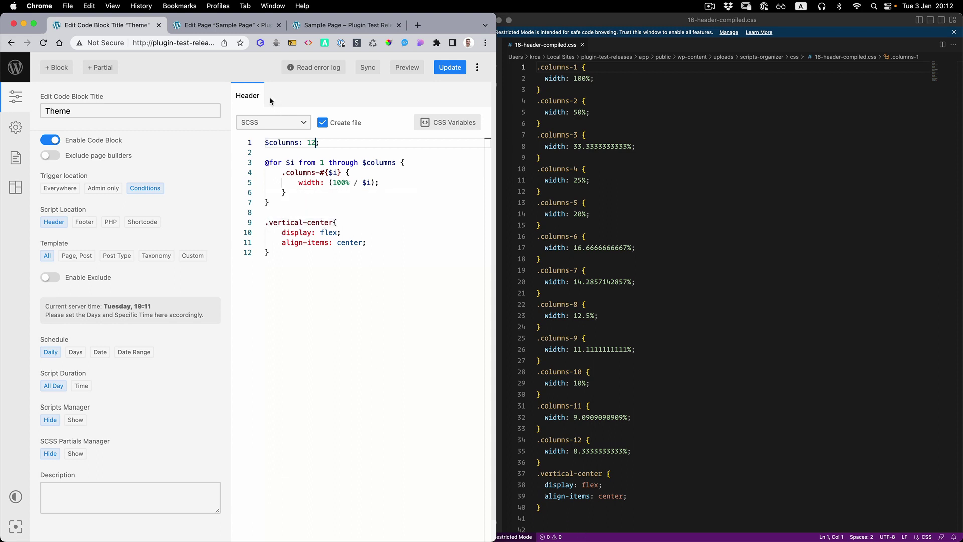
Open the Plain Classes Gutenberg settings with the browser widened to full screen.
{"action": "left_click", "coordinate": [15, 67]}
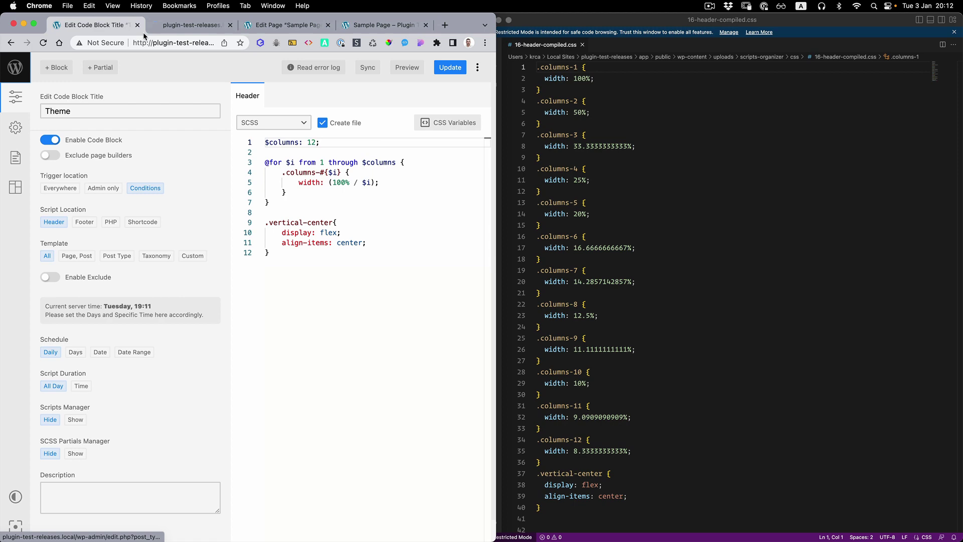
{"action": "mouse_move", "coordinate": [46, 273]}
{"action": "mouse_move", "coordinate": [38, 232]}
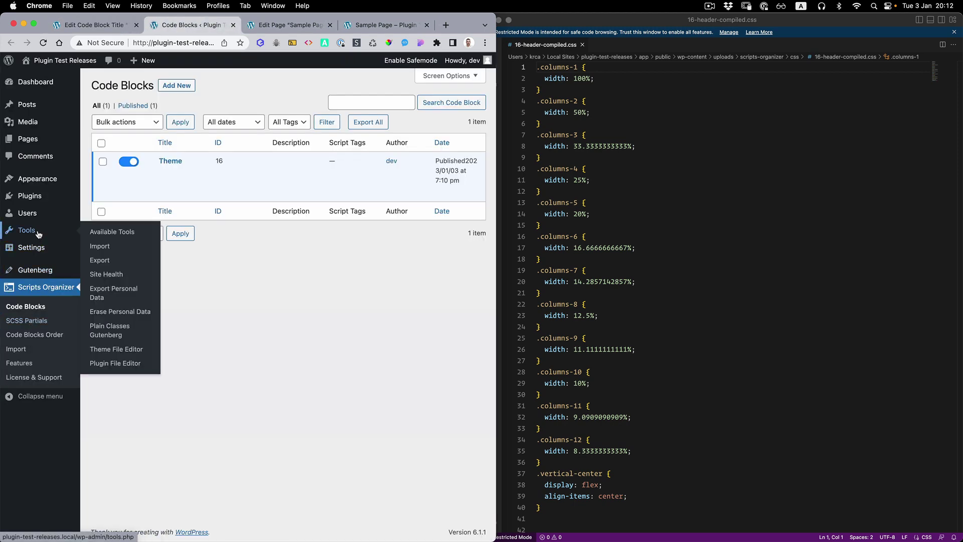
{"action": "left_click", "coordinate": [105, 331]}
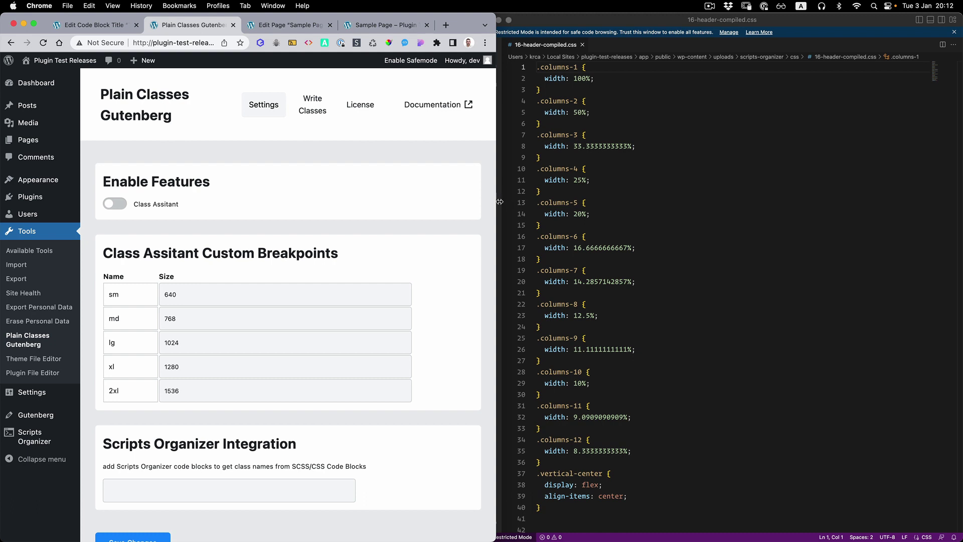
{"action": "left_click_drag", "start_coordinate": [500, 201], "coordinate": [961, 210]}
Link the Theme (Header - SCSS) code block under Scripts Organizer Integration and save.
{"action": "left_click", "coordinate": [224, 464]}
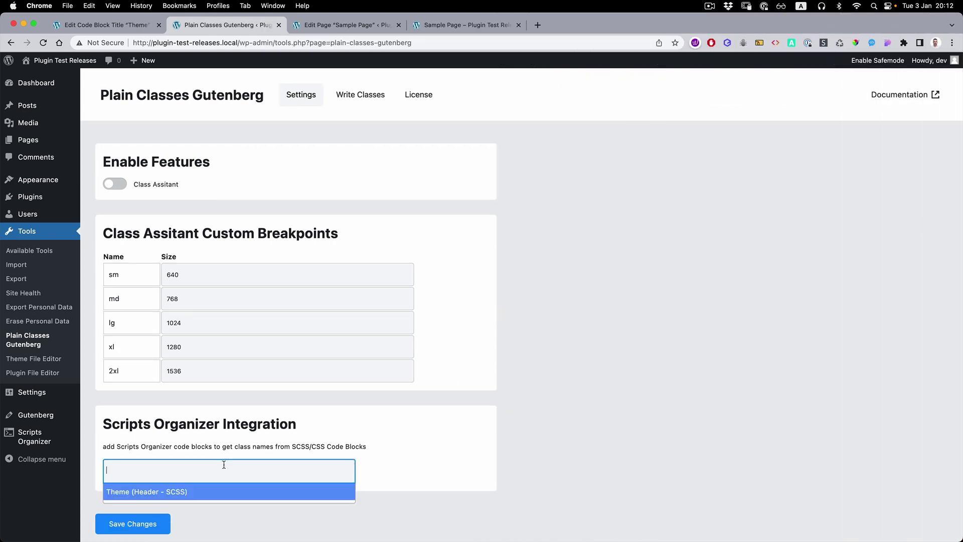
{"action": "scroll", "coordinate": [354, 380], "scroll_direction": "down", "scroll_amount": 1}
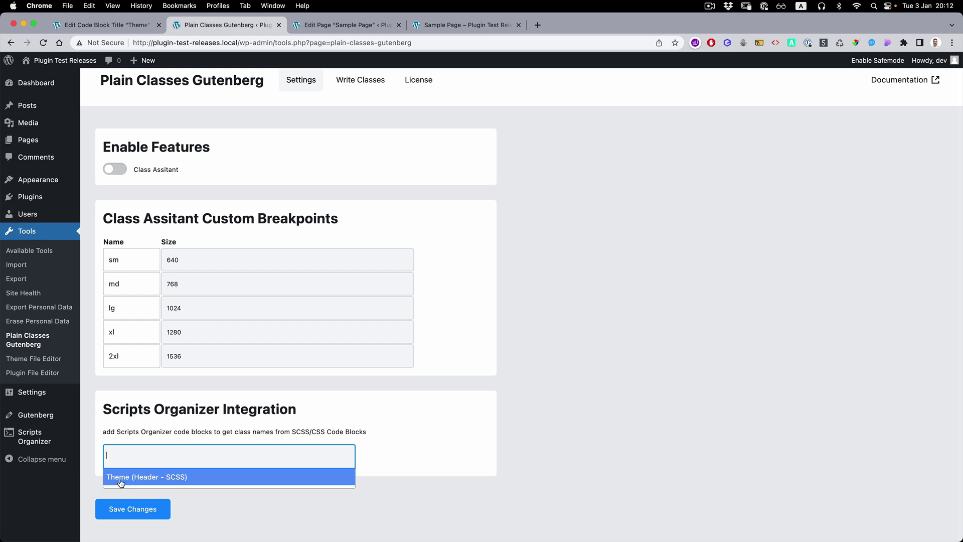
{"action": "left_click", "coordinate": [124, 21]}
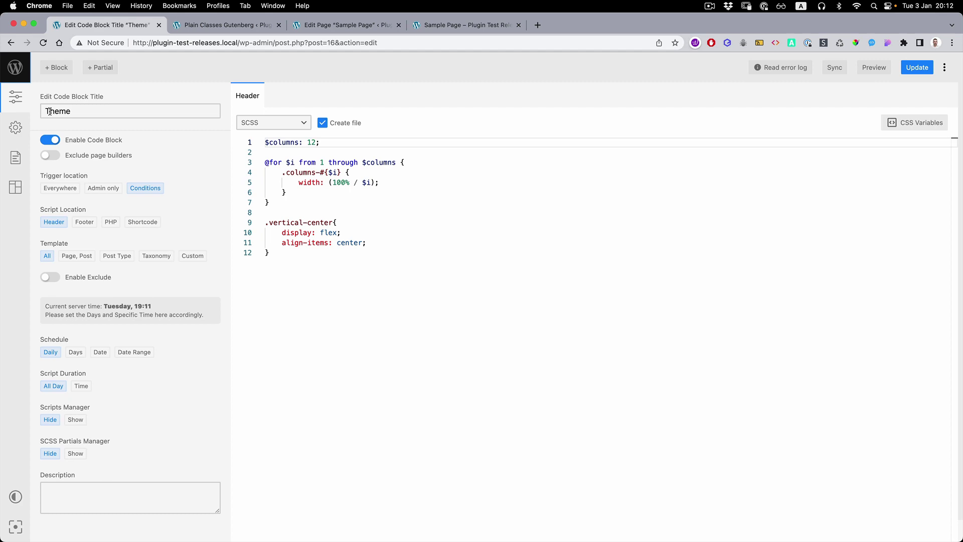
{"action": "left_click", "coordinate": [216, 25]}
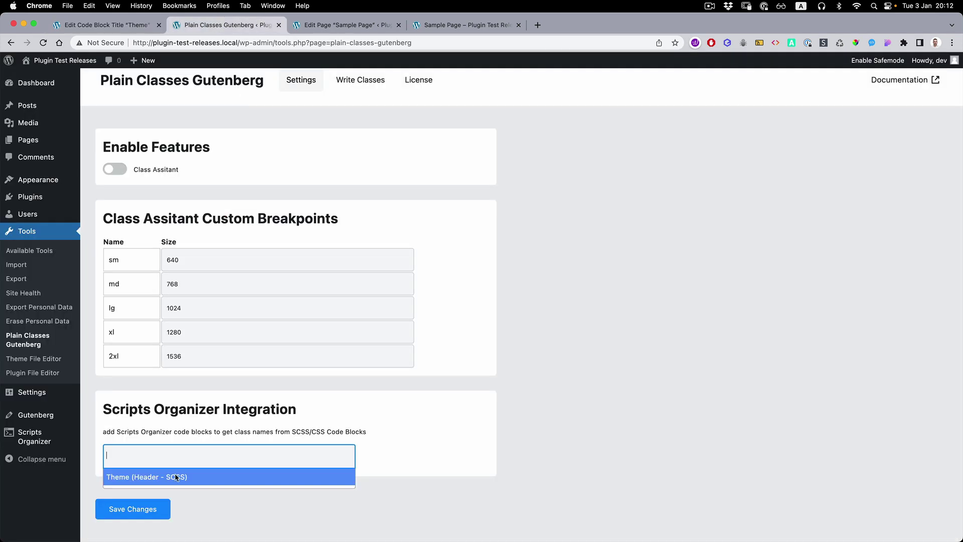
{"action": "left_click", "coordinate": [158, 478]}
{"action": "left_click", "coordinate": [135, 511]}
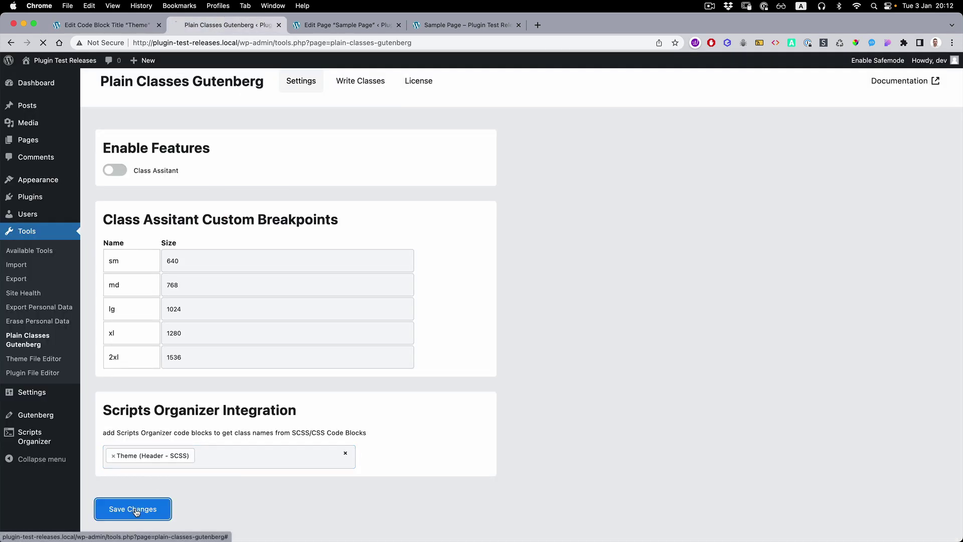
Show the Write Classes list, now with columns-1 to columns-12 and vertical-center.
{"action": "left_click", "coordinate": [364, 85]}
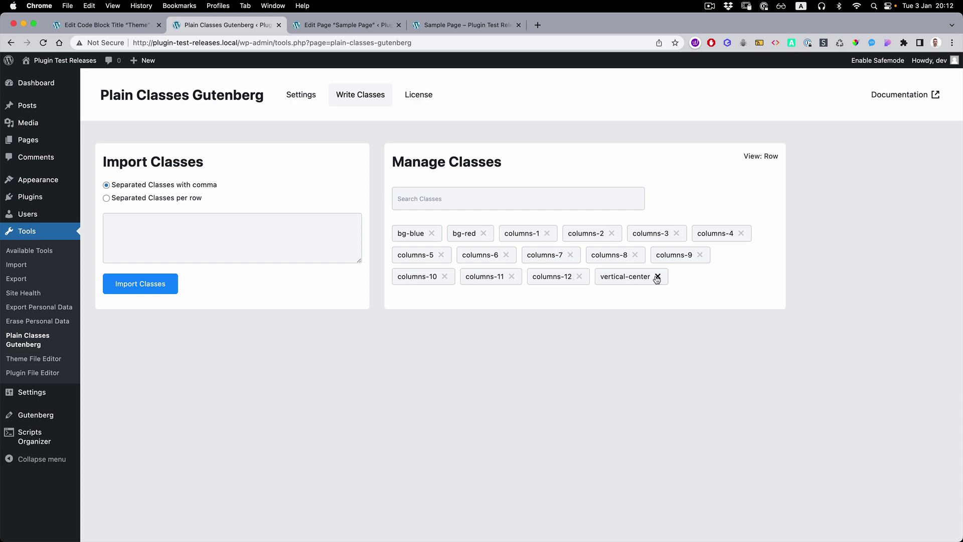
Reload the Sample Page editor and select its first paragraph.
{"action": "left_click", "coordinate": [321, 26]}
{"action": "left_click", "coordinate": [497, 209]}
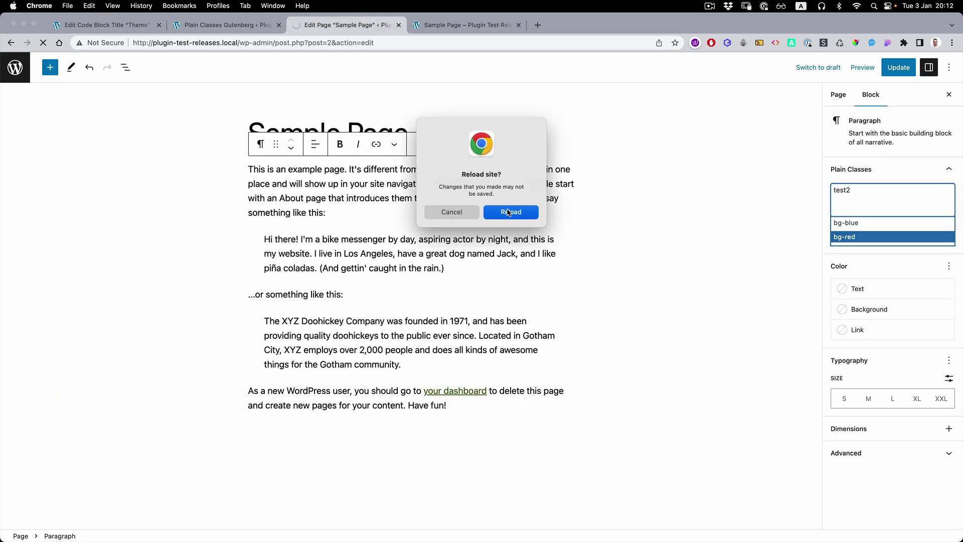
{"action": "left_click", "coordinate": [407, 228]}
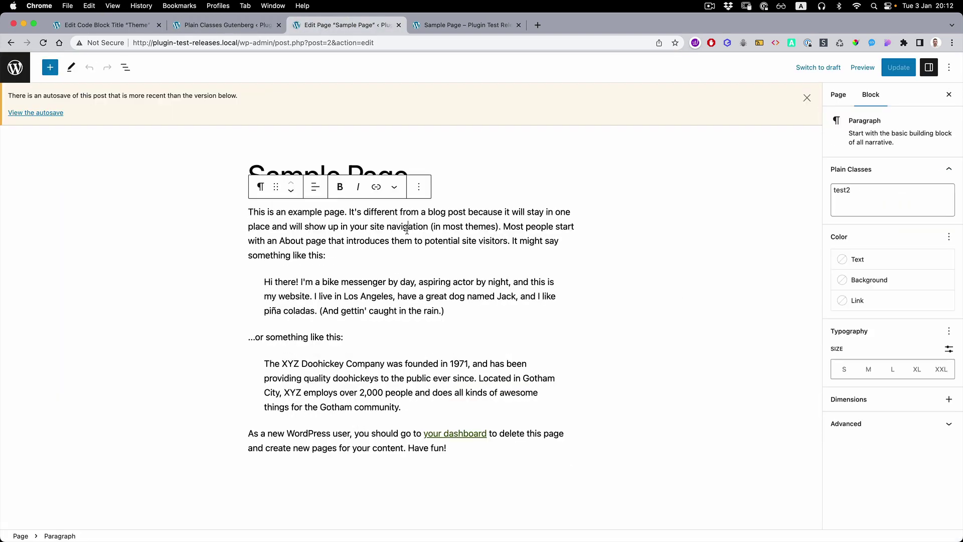
{"action": "left_click", "coordinate": [808, 97]}
Check that the paragraph's class suggestions list columns-1 to columns-12 and vertical-center.
{"action": "left_click", "coordinate": [877, 191]}
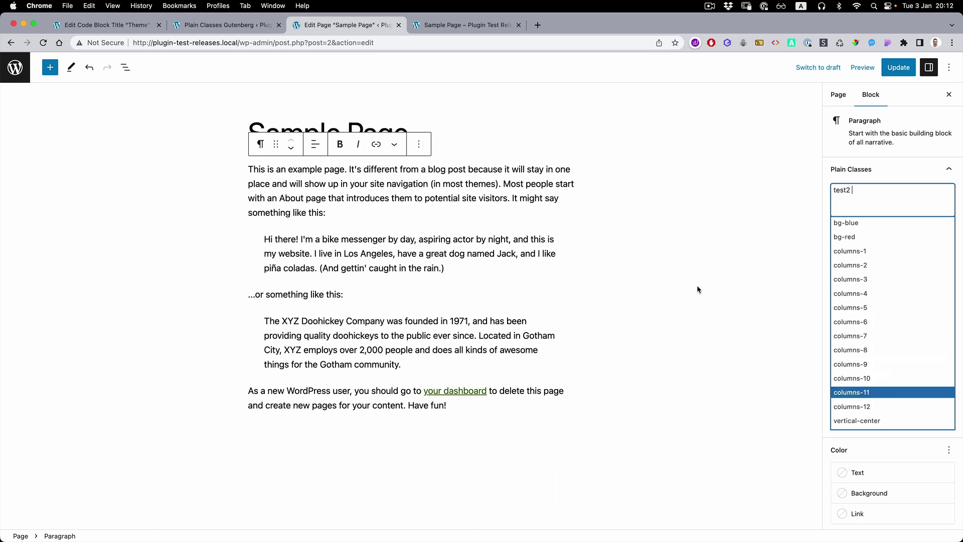
{"action": "left_click", "coordinate": [398, 99]}
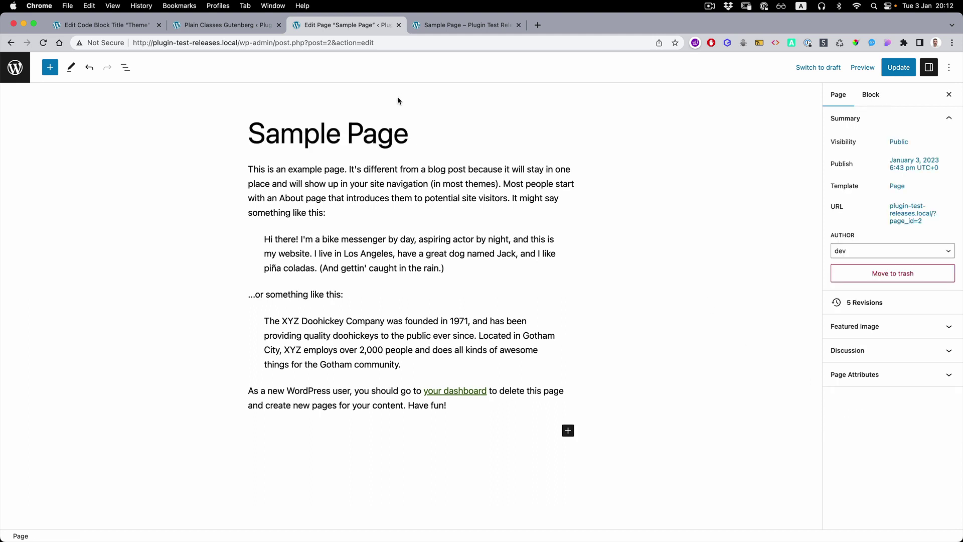
{"action": "left_click", "coordinate": [185, 26]}
{"action": "left_click", "coordinate": [110, 26]}
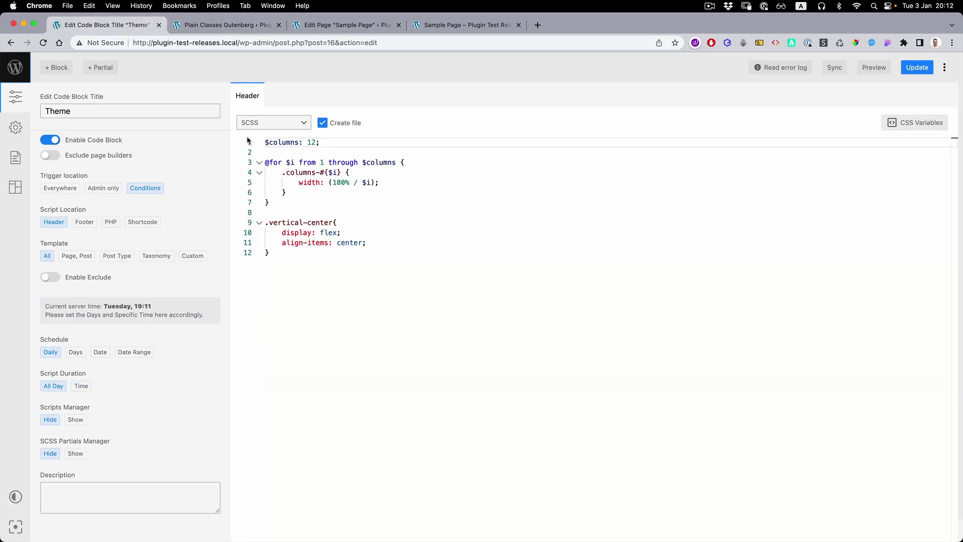
Enable Scripts Manager and Allow CSS/JS Uploads in Scripts Organizer's Features settings.
{"action": "left_click", "coordinate": [15, 67], "text": "super"}
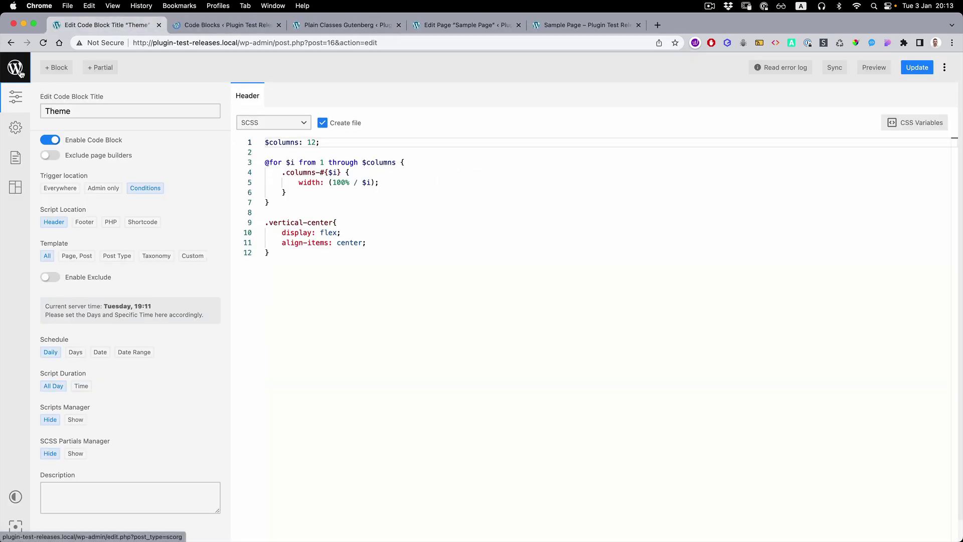
{"action": "left_click", "coordinate": [195, 26]}
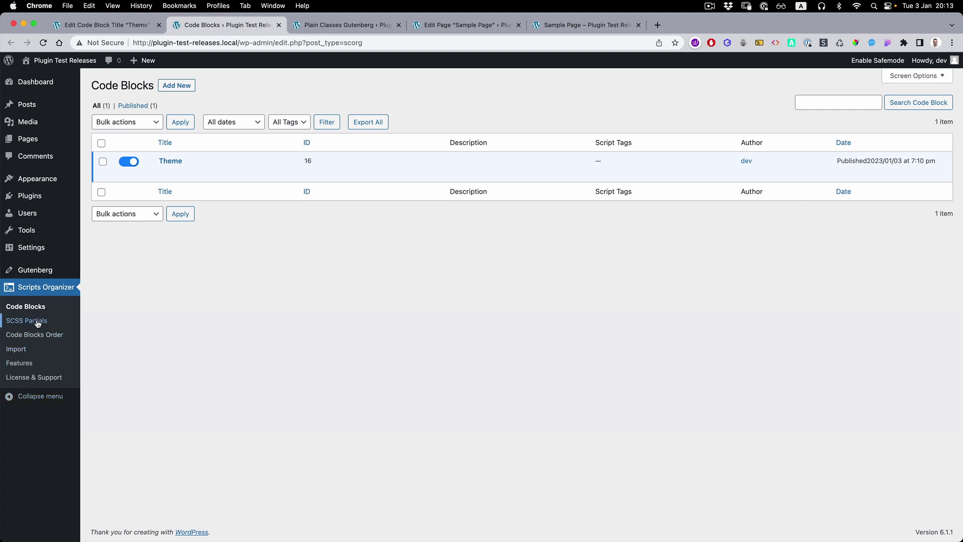
{"action": "left_click", "coordinate": [15, 363]}
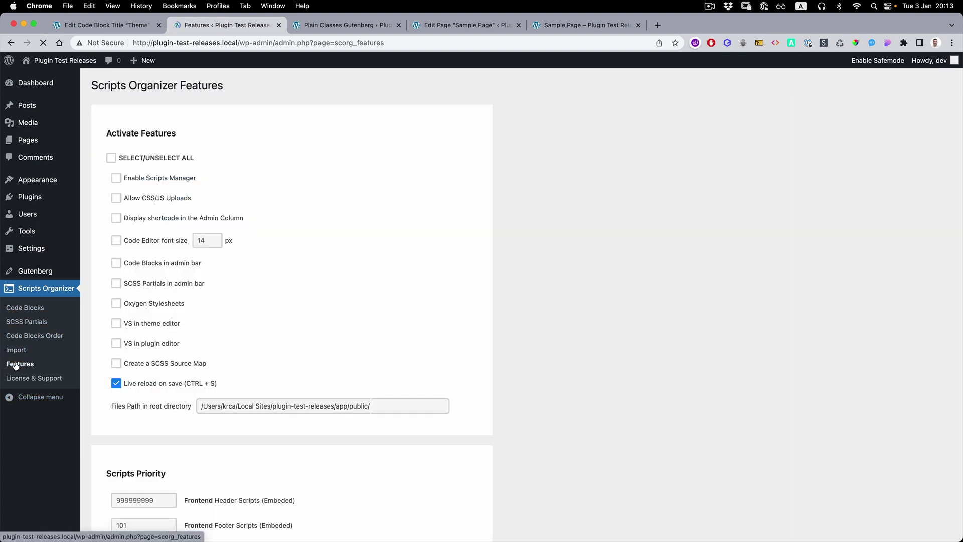
{"action": "left_click", "coordinate": [156, 181]}
{"action": "left_click", "coordinate": [151, 200]}
{"action": "scroll", "coordinate": [201, 293], "scroll_direction": "down", "scroll_amount": 5}
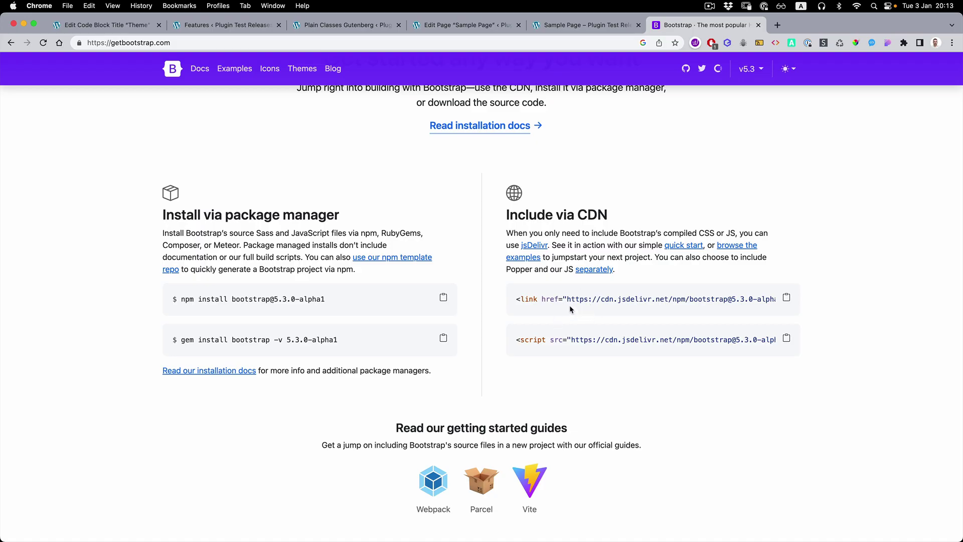
Select and copy the Bootstrap CSS CDN link from the Include via CDN section.
{"action": "left_click_drag", "start_coordinate": [567, 300], "coordinate": [761, 305]}
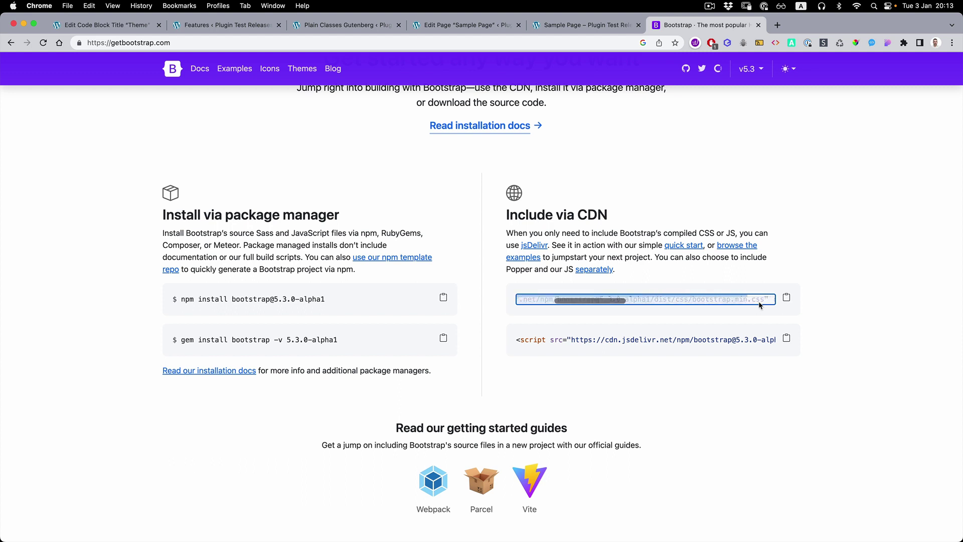
{"action": "left_click_drag", "start_coordinate": [759, 304], "coordinate": [760, 304]}
{"action": "key", "text": "super+c"}
{"action": "left_click", "coordinate": [128, 31]}
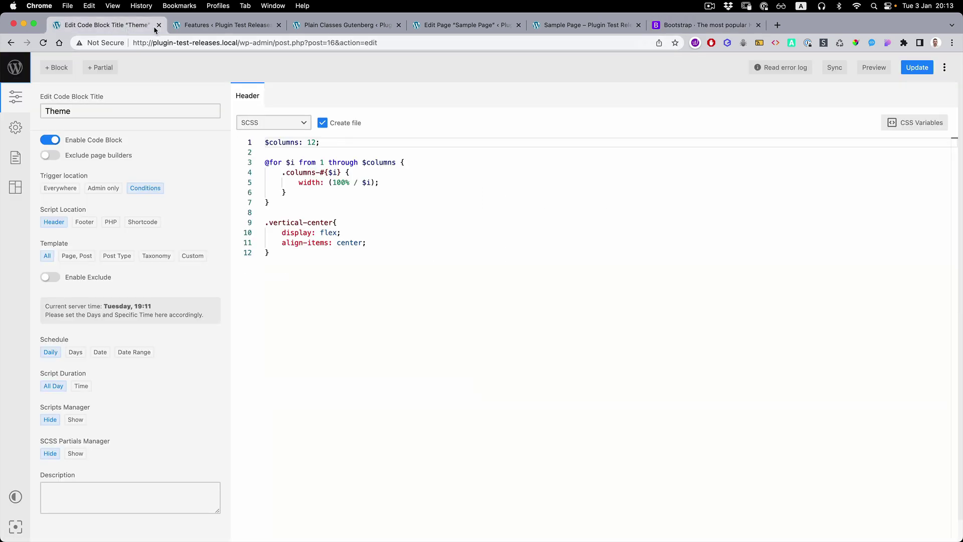
Add a new script named Bootstrap in the Scripts Manager.
{"action": "left_click", "coordinate": [213, 25]}
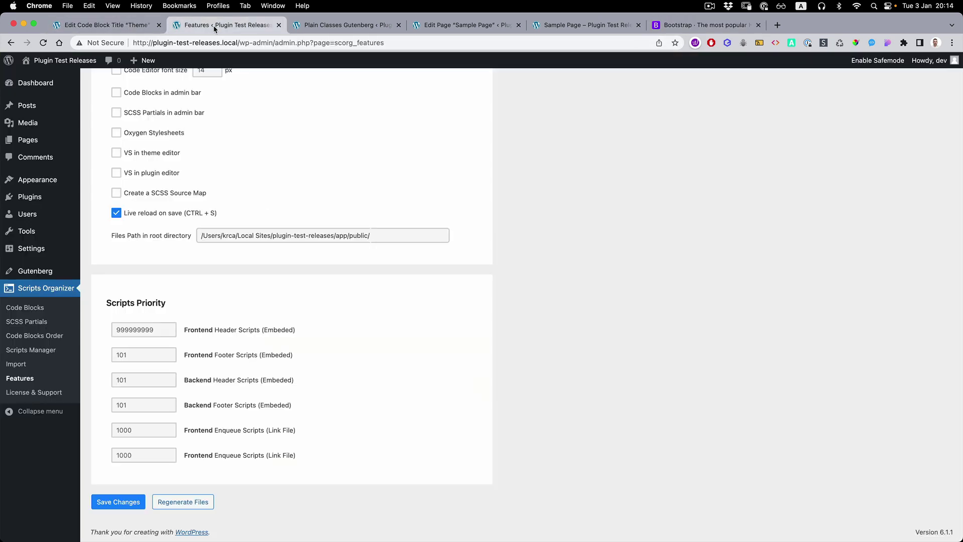
{"action": "left_click", "coordinate": [23, 350]}
{"action": "left_click", "coordinate": [211, 91]}
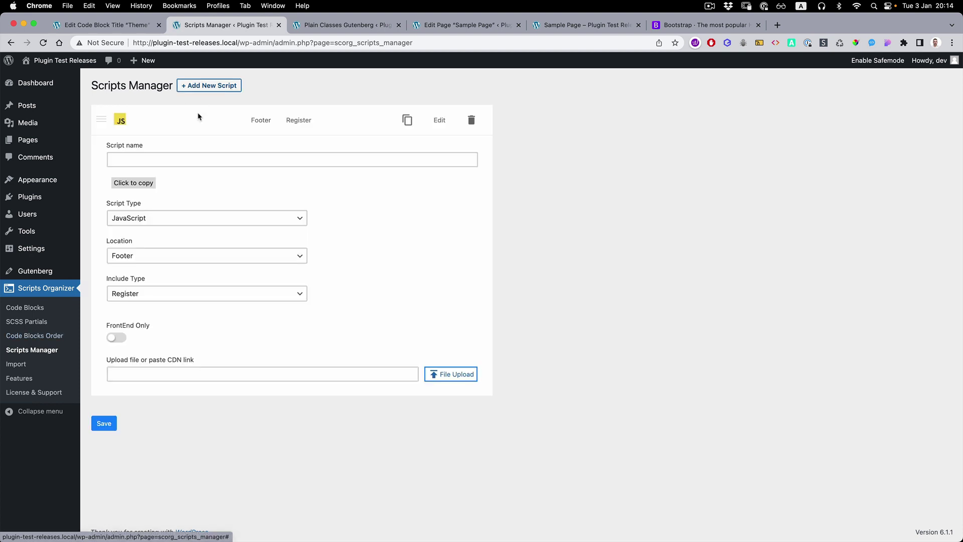
{"action": "left_click", "coordinate": [178, 159]}
{"action": "type", "text": "Bootstrap"}
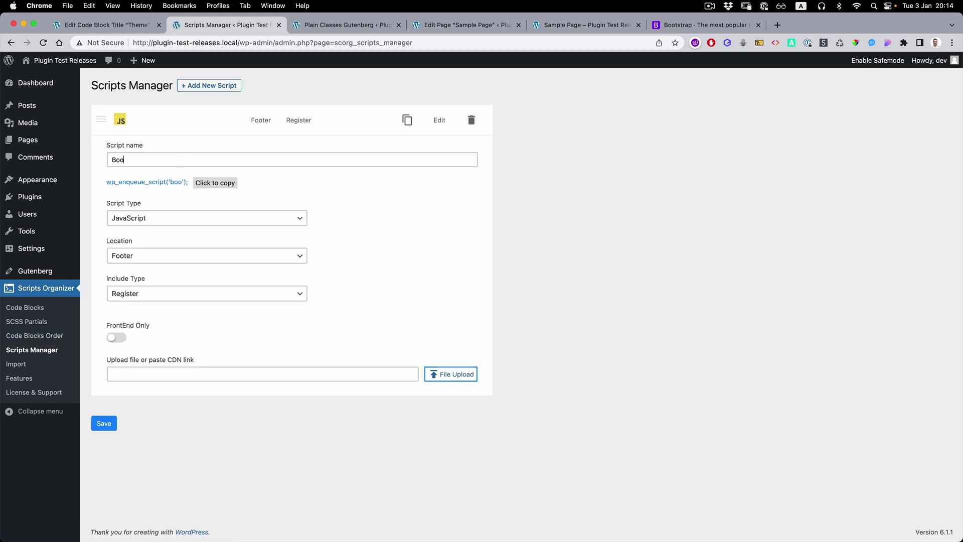
Set it to CSS, Header location, Enqueue include type, paste the CDN link, and save.
{"action": "left_click", "coordinate": [182, 218]}
{"action": "left_click", "coordinate": [170, 229]}
{"action": "left_click", "coordinate": [167, 256]}
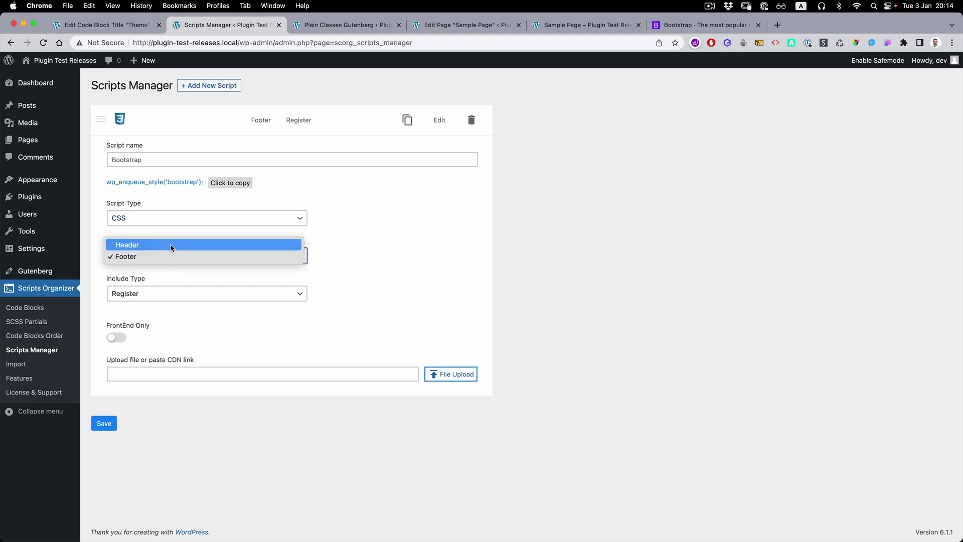
{"action": "left_click", "coordinate": [165, 244]}
{"action": "left_click", "coordinate": [162, 294]}
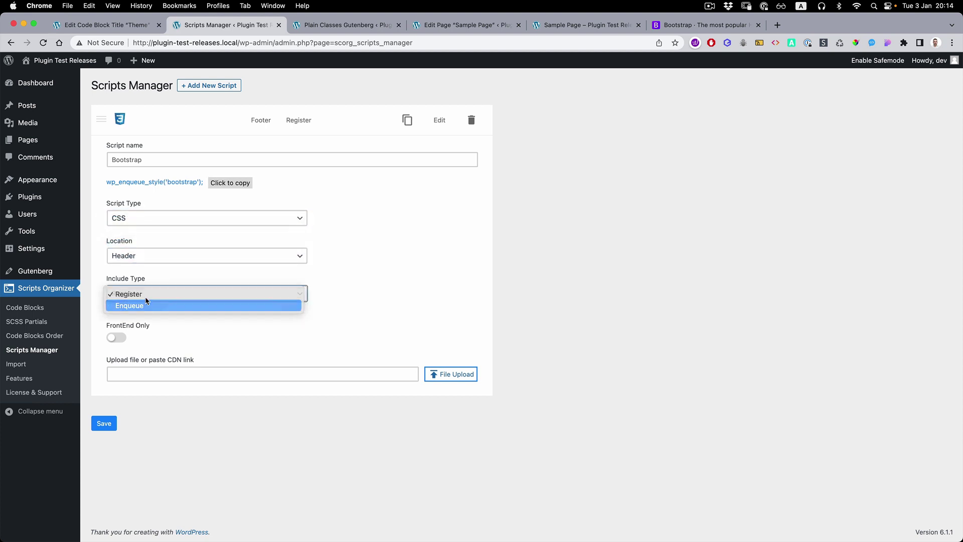
{"action": "left_click", "coordinate": [158, 306]}
{"action": "left_click", "coordinate": [128, 374]}
{"action": "key", "text": "super+v"}
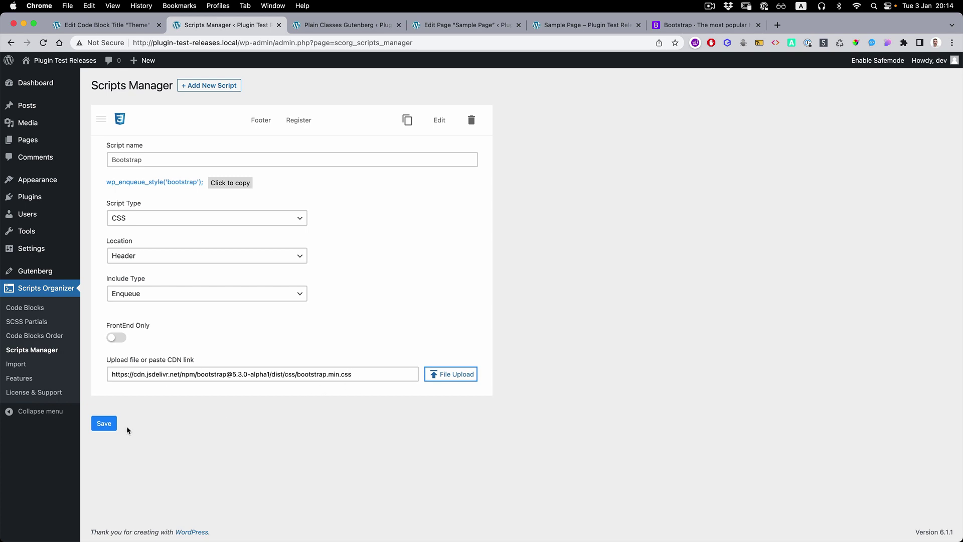
{"action": "left_click", "coordinate": [104, 424]}
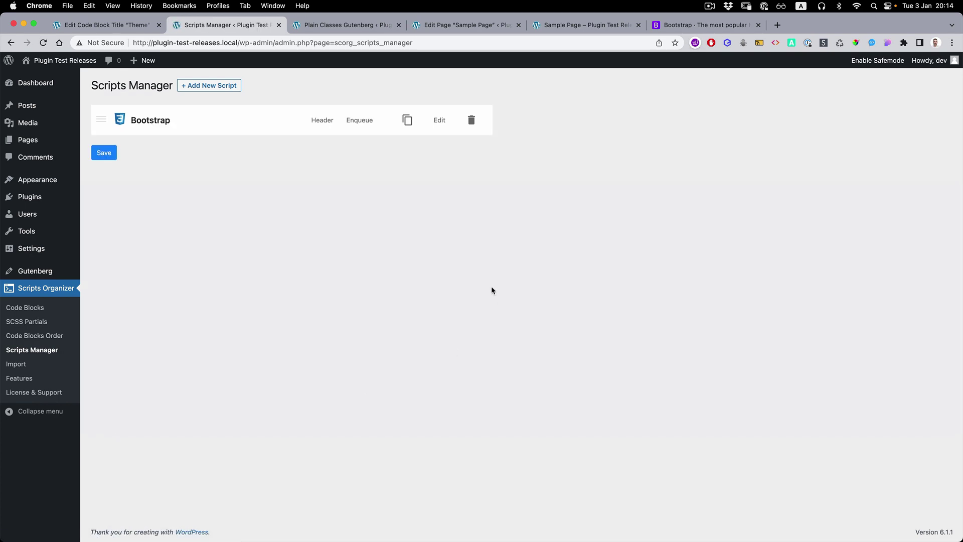
Add Bootstrap to Plain Classes Gutenberg's Scripts Organizer Integration setting, save, and view the class list.
{"action": "left_click", "coordinate": [122, 26]}
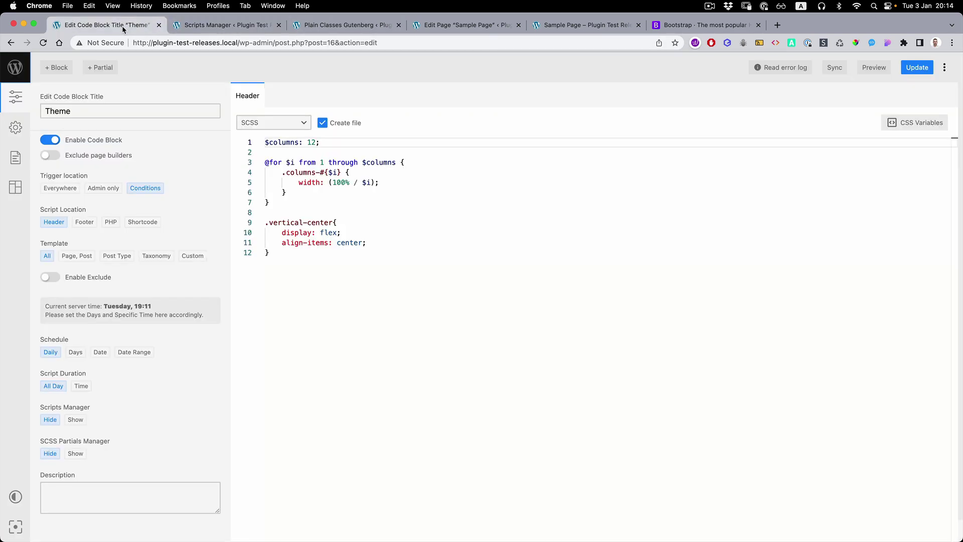
{"action": "left_click", "coordinate": [319, 26]}
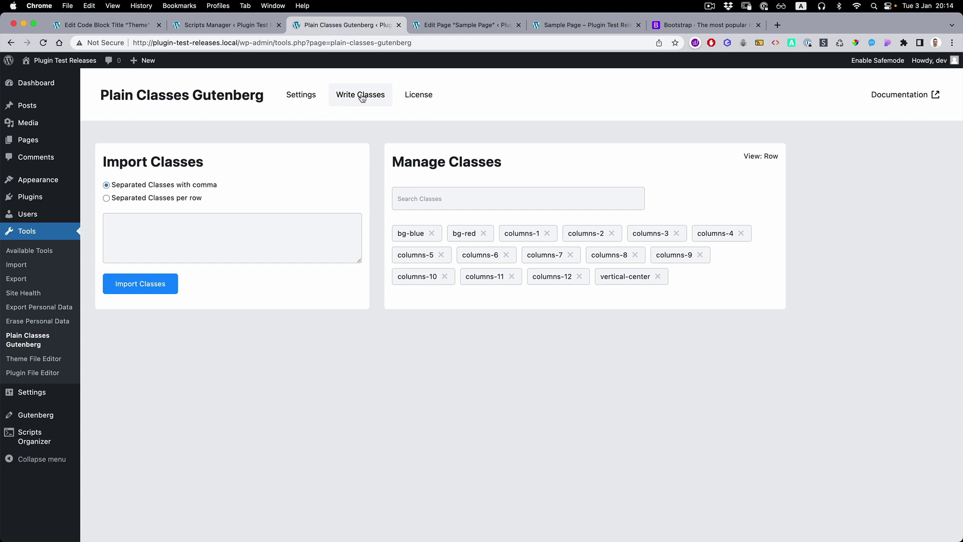
{"action": "left_click", "coordinate": [303, 97]}
{"action": "scroll", "coordinate": [271, 435], "scroll_direction": "down", "scroll_amount": 1}
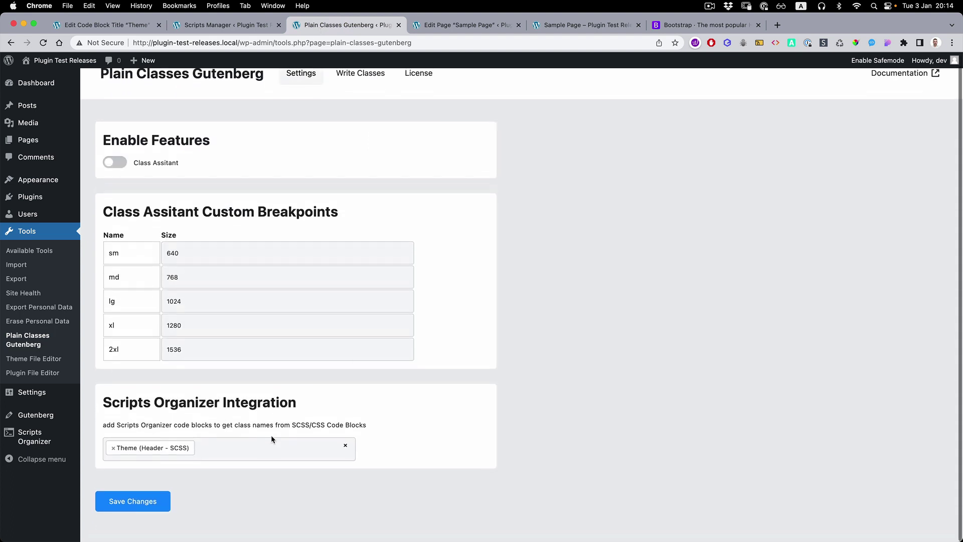
{"action": "left_click", "coordinate": [242, 451]}
{"action": "left_click", "coordinate": [241, 451]}
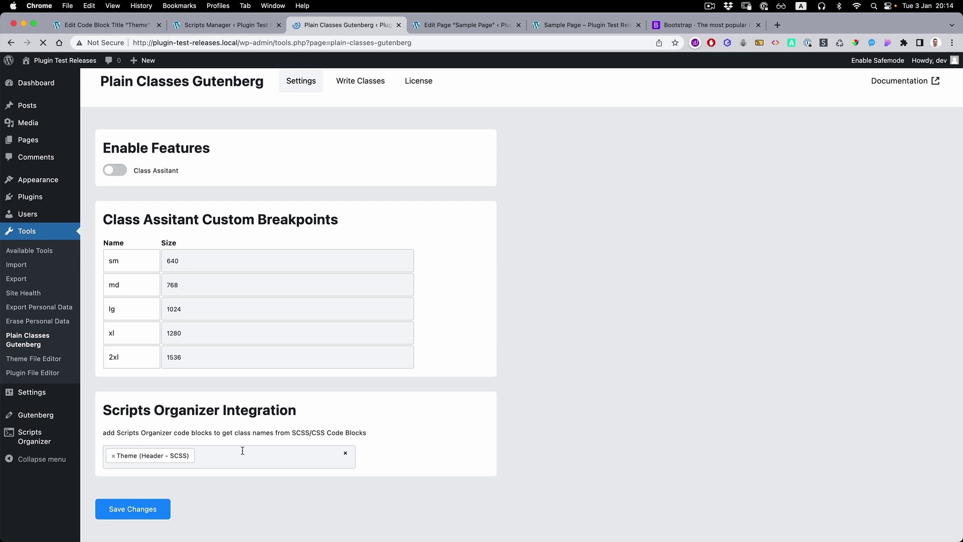
{"action": "left_click", "coordinate": [242, 450]}
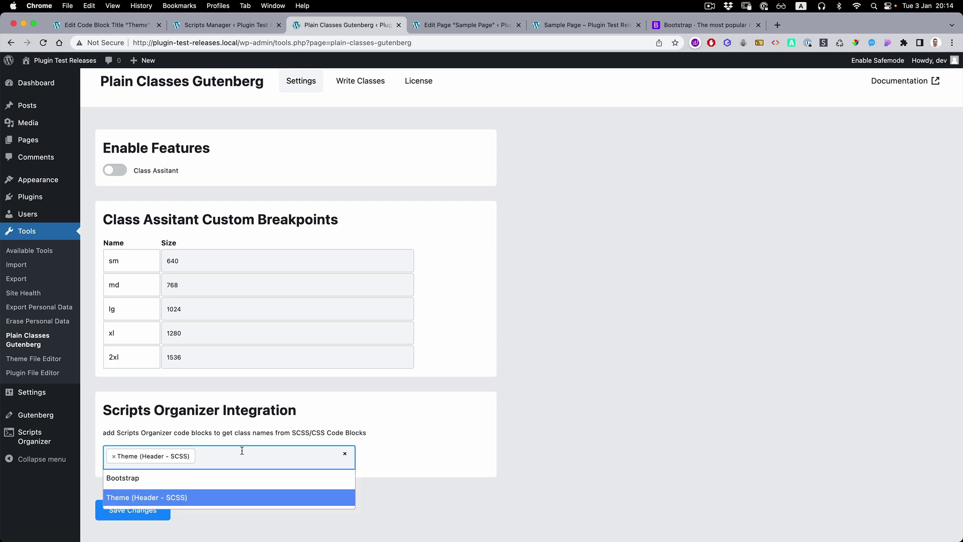
{"action": "left_click", "coordinate": [132, 479]}
{"action": "left_click", "coordinate": [129, 509]}
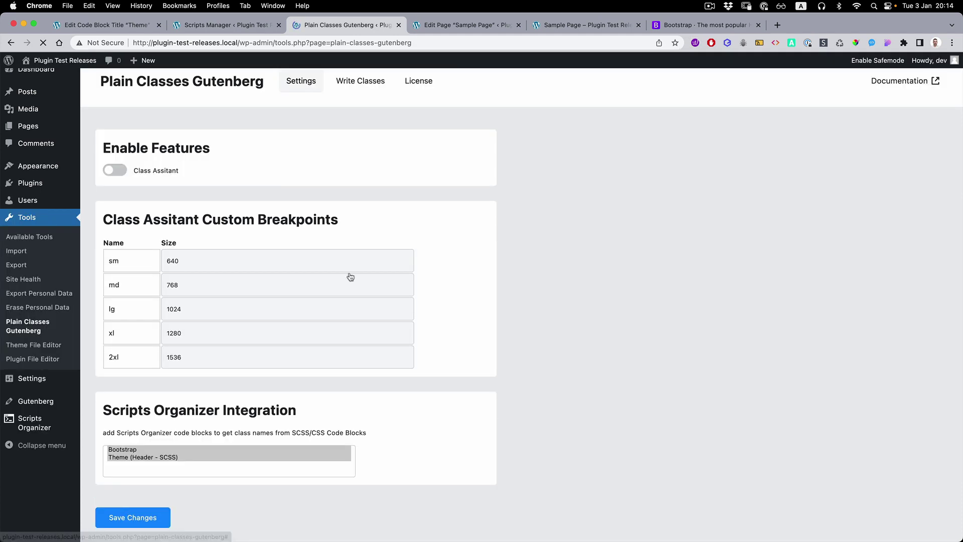
{"action": "left_click", "coordinate": [364, 84]}
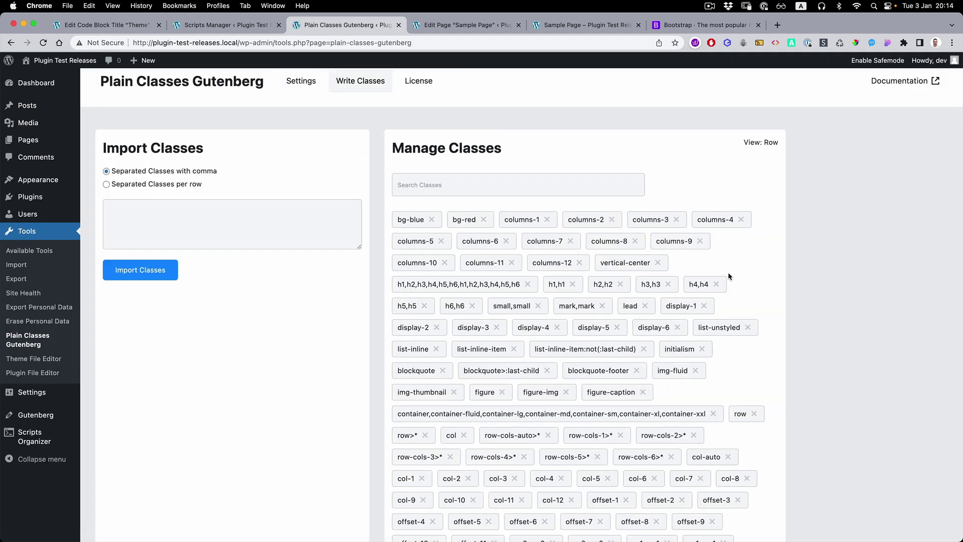
{"action": "scroll", "coordinate": [727, 271], "scroll_direction": "down", "scroll_amount": 5}
{"action": "scroll", "coordinate": [728, 274], "scroll_direction": "down", "scroll_amount": 3}
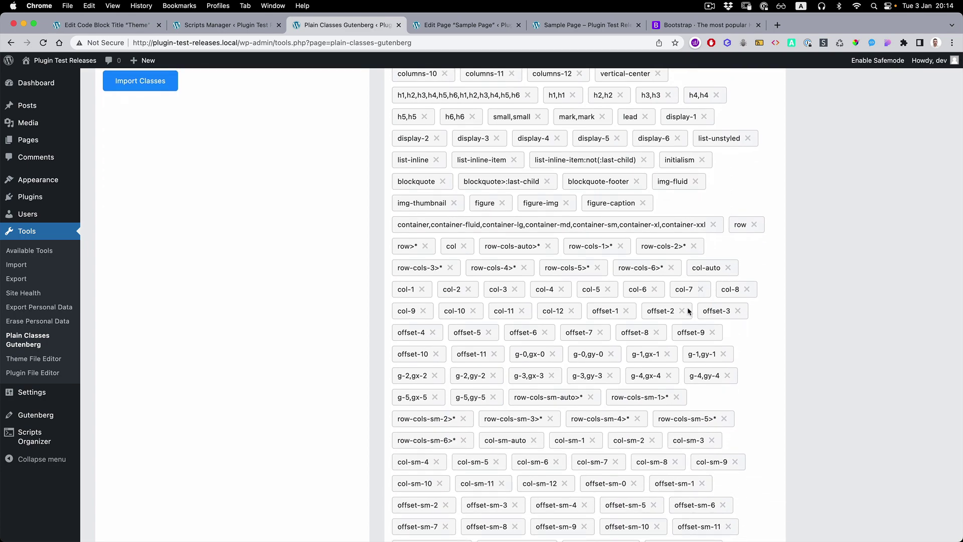
{"action": "scroll", "coordinate": [688, 311], "scroll_direction": "down", "scroll_amount": 20}
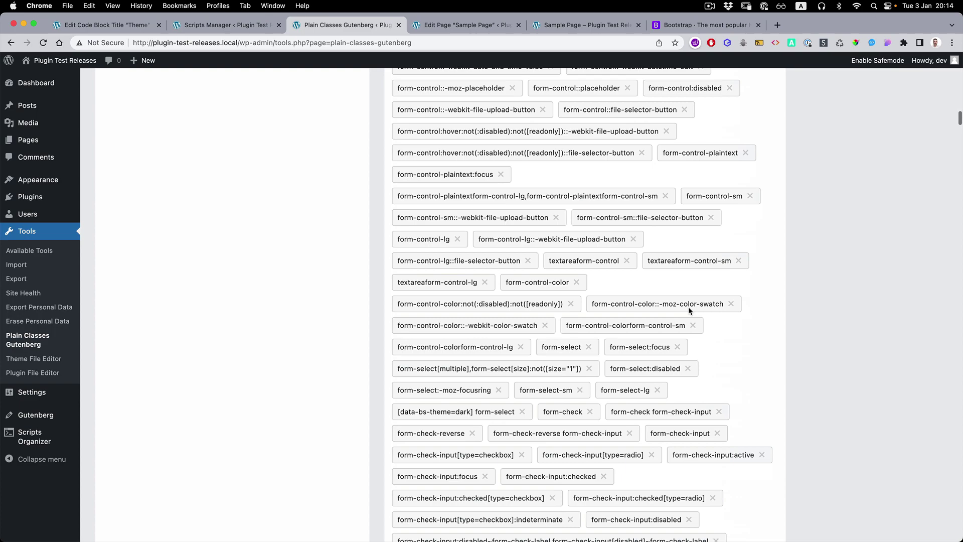
{"action": "scroll", "coordinate": [688, 307], "scroll_direction": "down", "scroll_amount": 20}
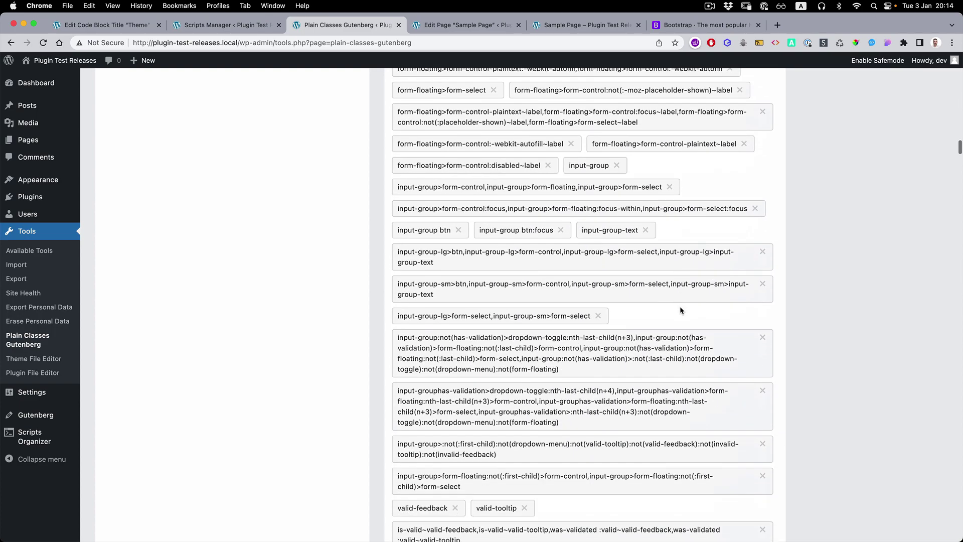
{"action": "scroll", "coordinate": [681, 310], "scroll_direction": "down", "scroll_amount": 20}
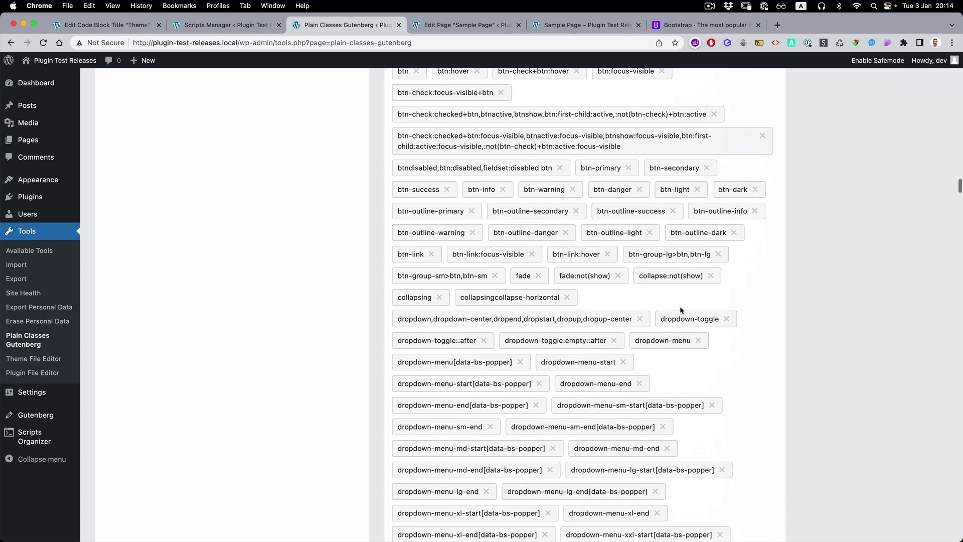
{"action": "scroll", "coordinate": [680, 306], "scroll_direction": "up", "scroll_amount": 20}
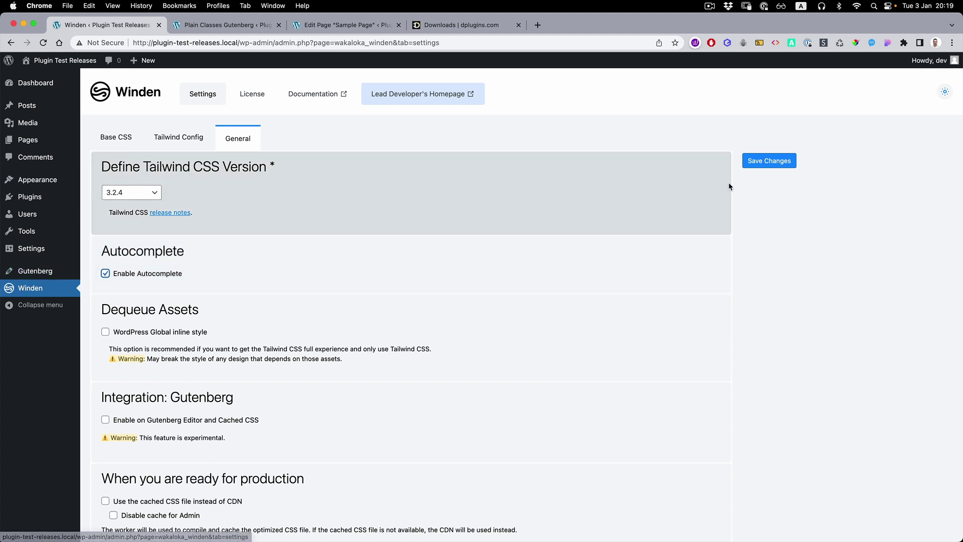
Save Winden's General settings and queue the Generate autocomplete task.
{"action": "left_click", "coordinate": [769, 161]}
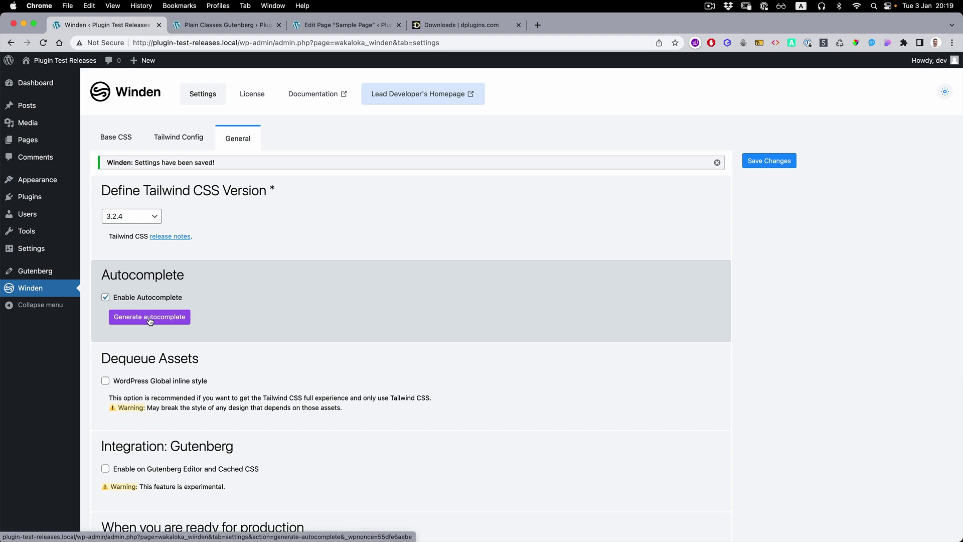
{"action": "left_click", "coordinate": [149, 321]}
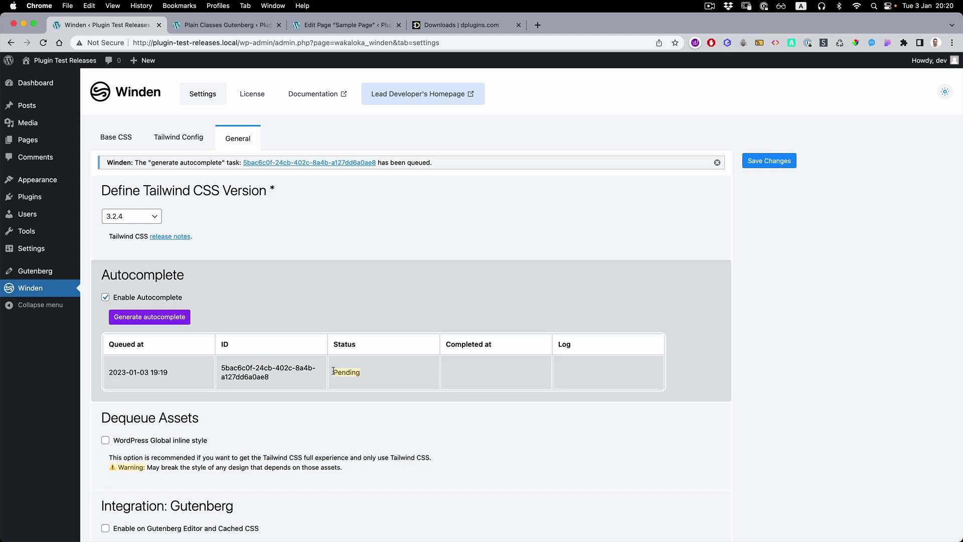
Once the autocomplete task shows Success, save Winden's General settings again.
{"action": "left_click", "coordinate": [394, 371]}
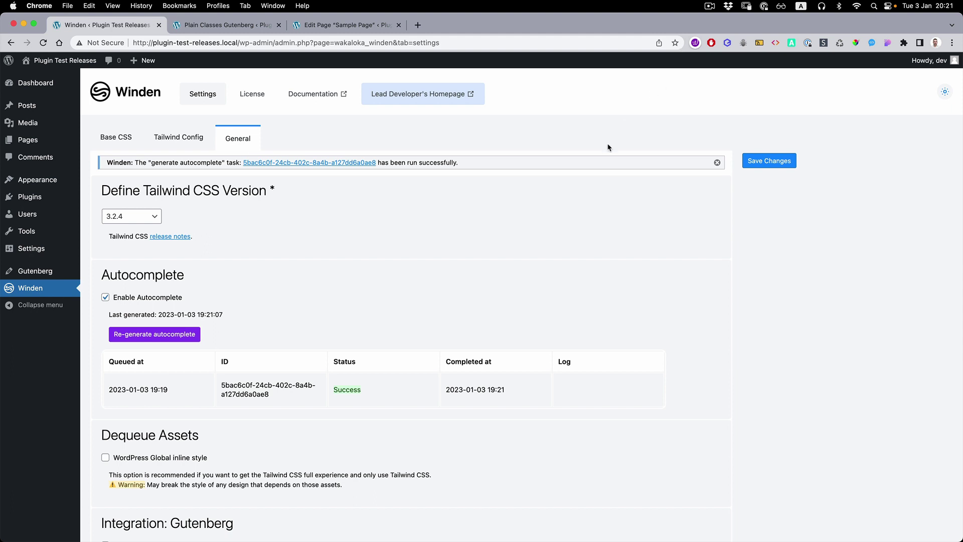
{"action": "scroll", "coordinate": [356, 388], "scroll_direction": "down", "scroll_amount": 3}
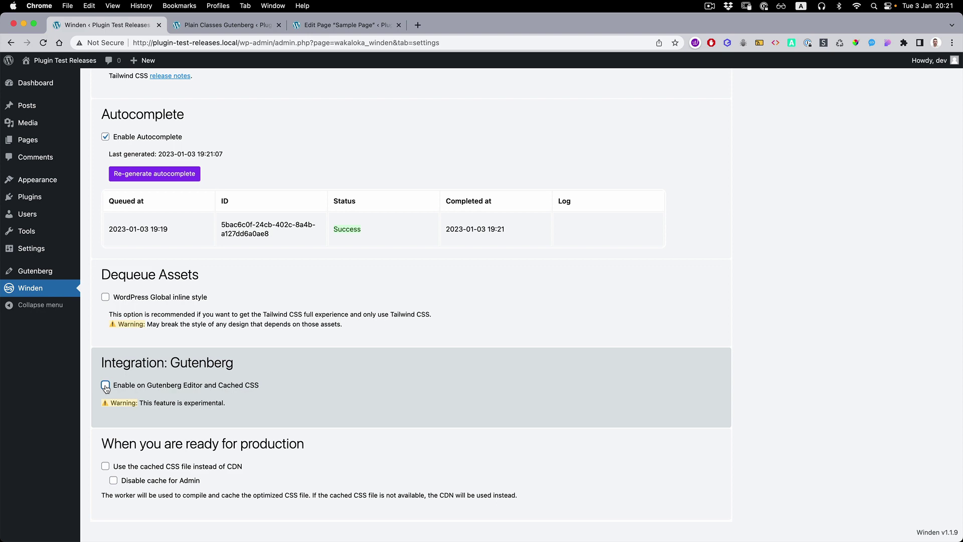
{"action": "scroll", "coordinate": [805, 382], "scroll_direction": "up", "scroll_amount": 4}
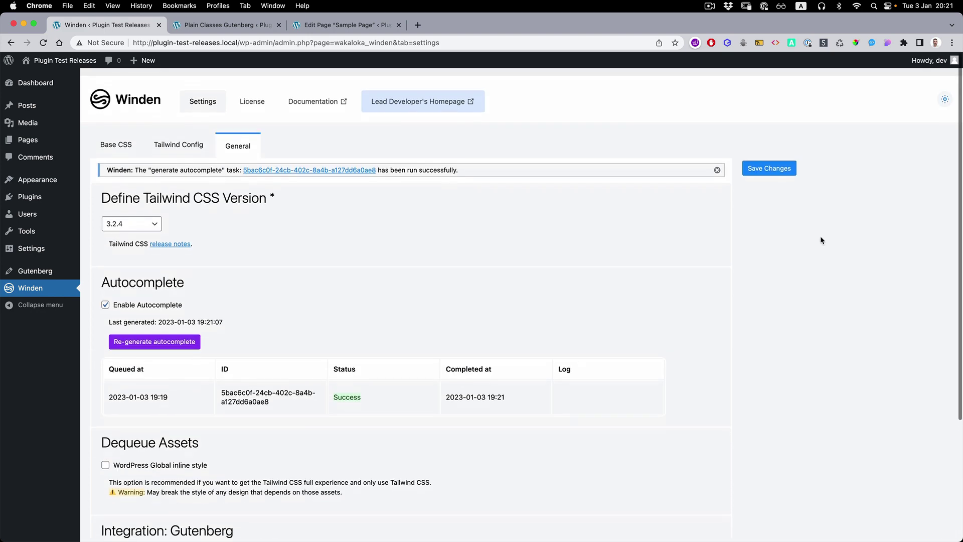
{"action": "left_click", "coordinate": [769, 161]}
Review Plain Classes Gutenberg's Settings and Write Classes pages, then reload the Sample Page editor.
{"action": "left_click", "coordinate": [218, 27]}
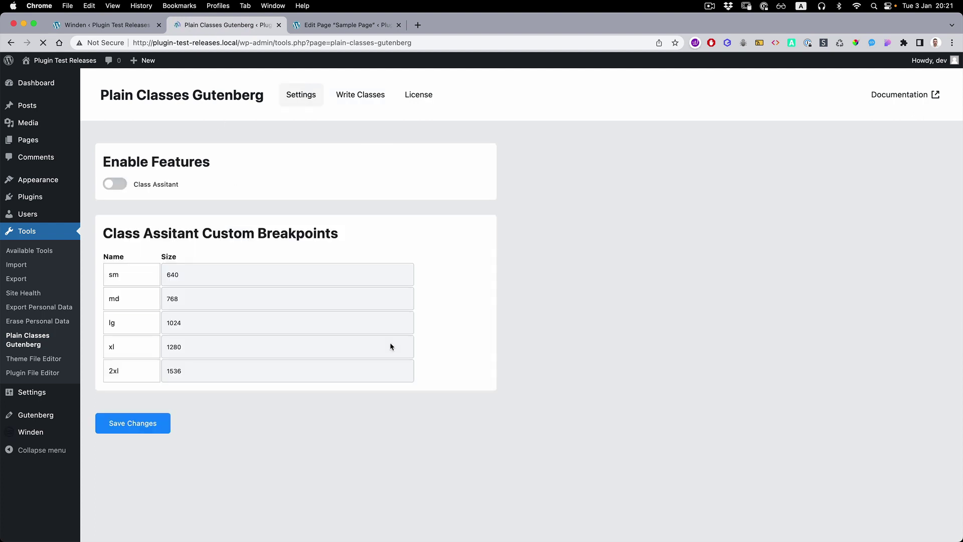
{"action": "left_click", "coordinate": [350, 97]}
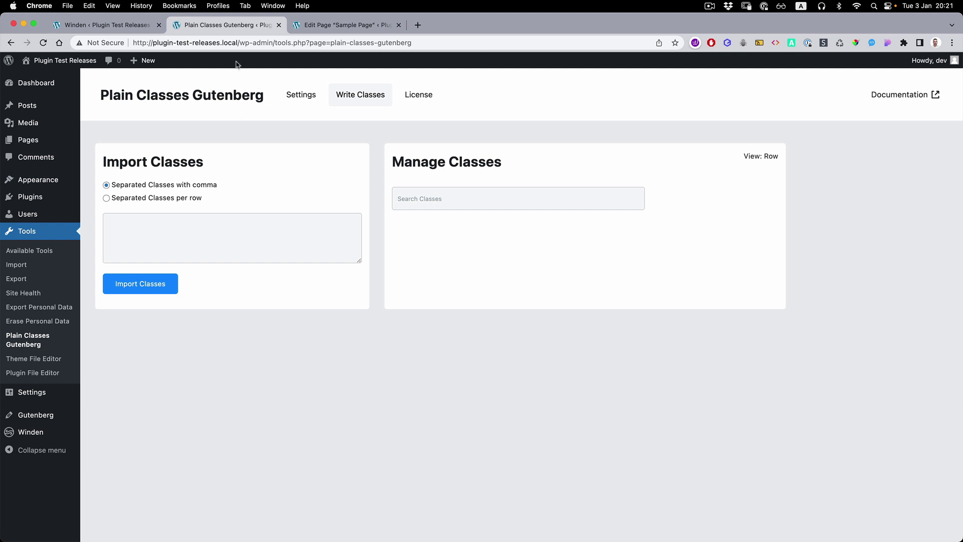
{"action": "left_click", "coordinate": [324, 26]}
{"action": "key", "text": "super+r"}
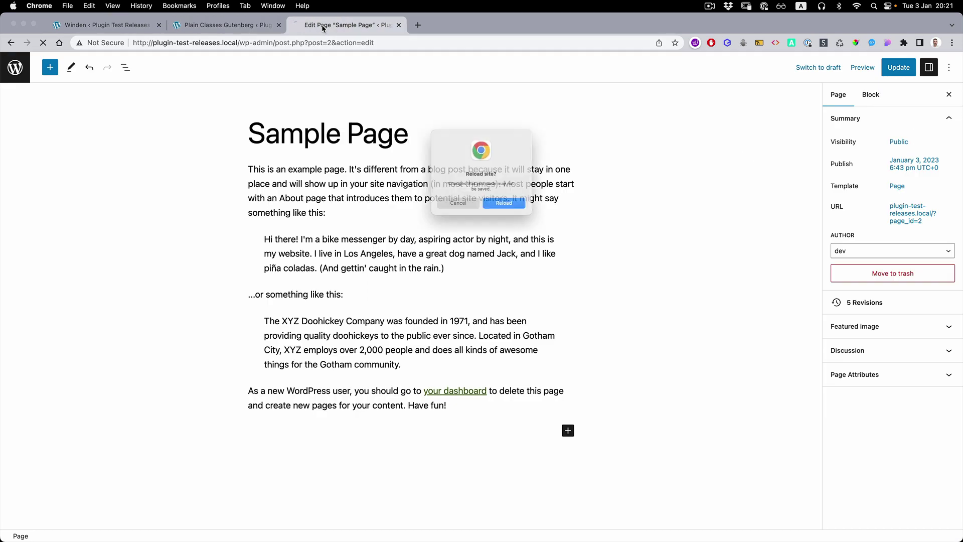
Give the first paragraph bg-slate-300 by picking a bg-slate suggestion and changing its shade.
{"action": "left_click", "coordinate": [508, 212]}
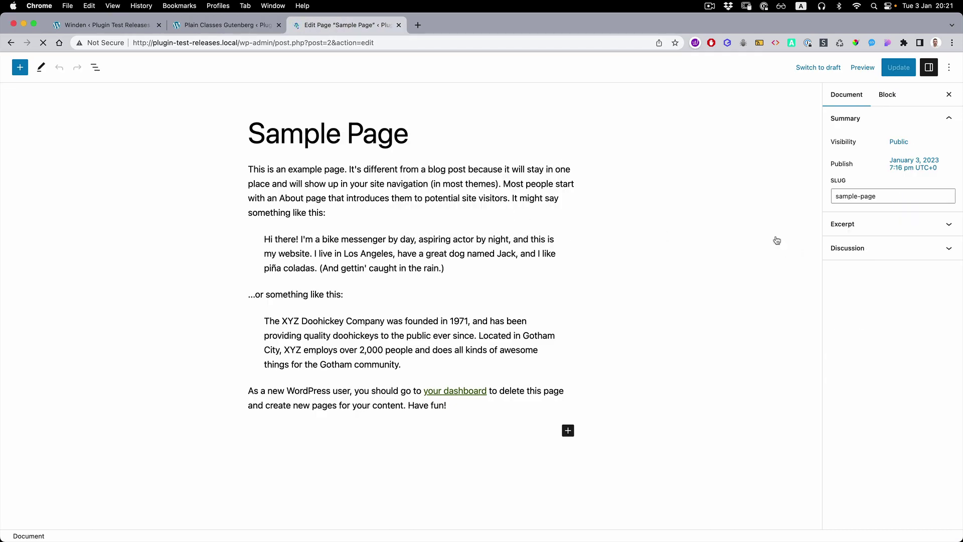
{"action": "left_click", "coordinate": [906, 198]}
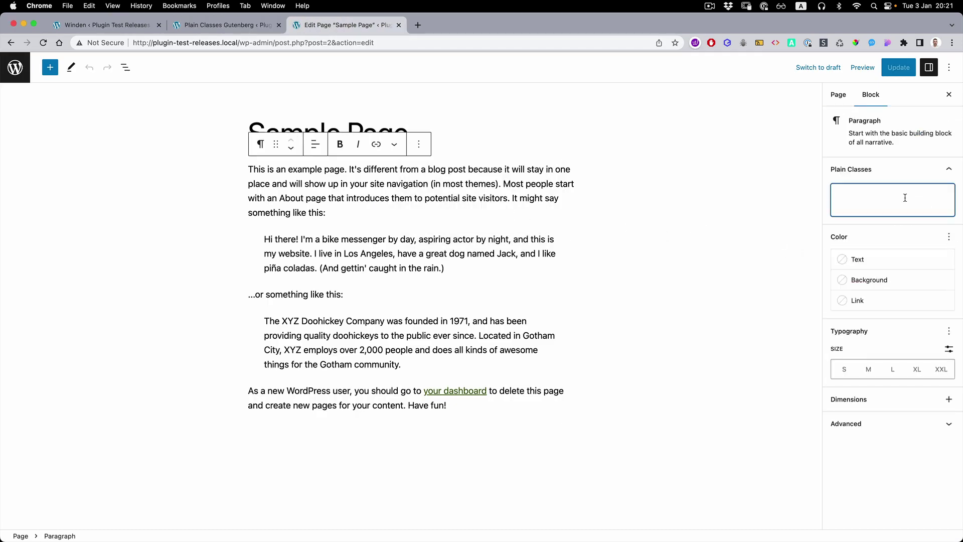
{"action": "type", "text": "bg-sla"}
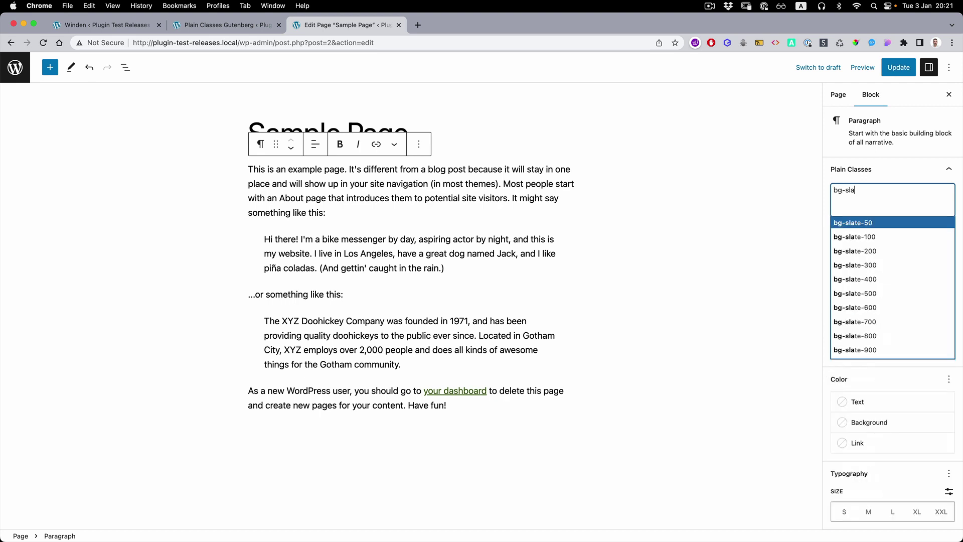
{"action": "left_click", "coordinate": [898, 279]}
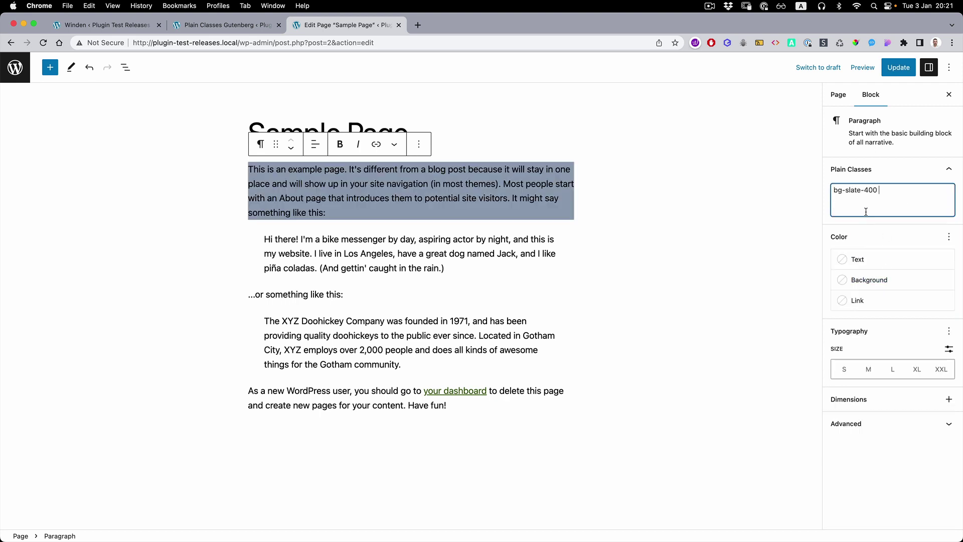
{"action": "key", "text": "Left"}
{"action": "key", "text": "Left"}
{"action": "key", "text": "shift+Left"}
{"action": "type", "text": "3"}
{"action": "key", "text": "Right"}
{"action": "key", "text": "Right"}
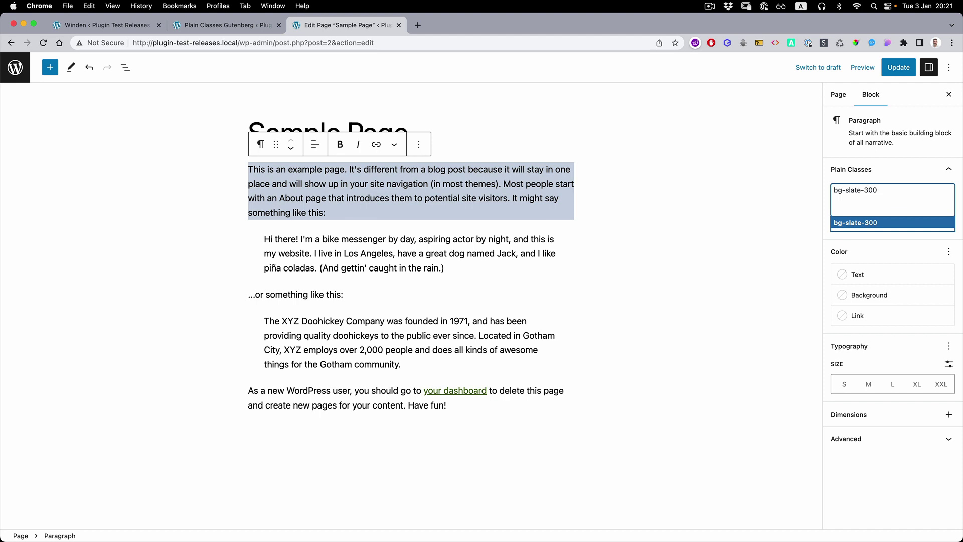
Add the p-20 padding class from the suggestions.
{"action": "type", "text": "p-2"}
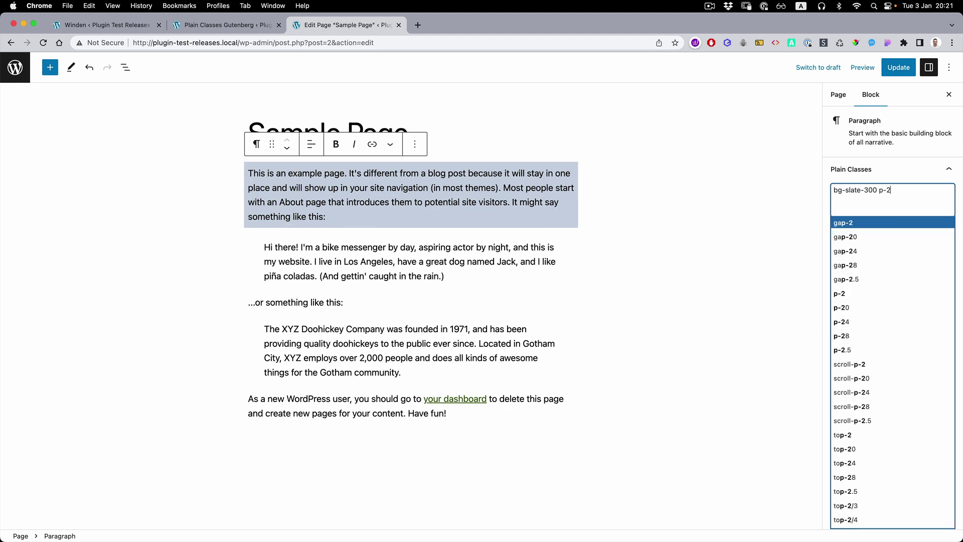
{"action": "key", "text": "Down"}
{"action": "key", "text": "Down"}
{"action": "key", "text": "Down"}
{"action": "key", "text": "Down"}
{"action": "key", "text": "Down"}
{"action": "key", "text": "Down"}
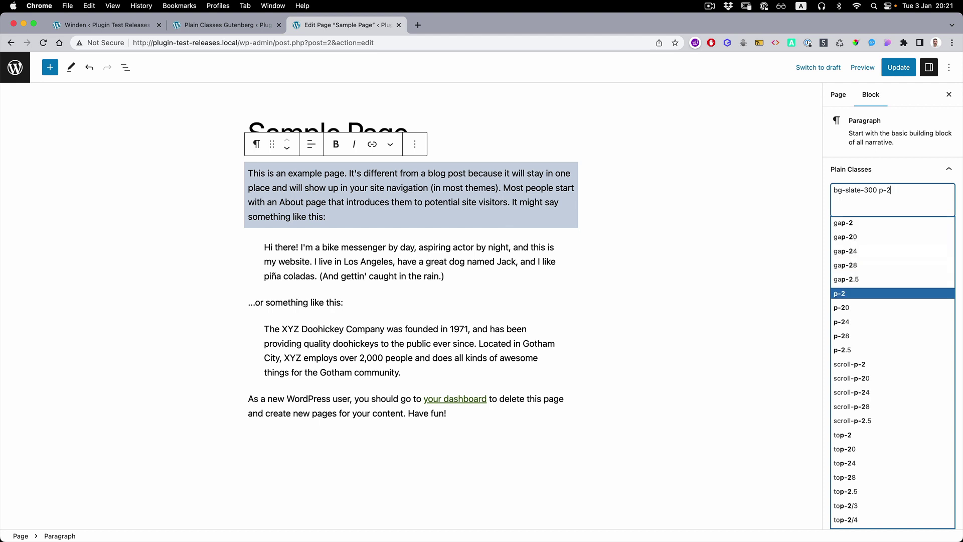
{"action": "key", "text": "Return"}
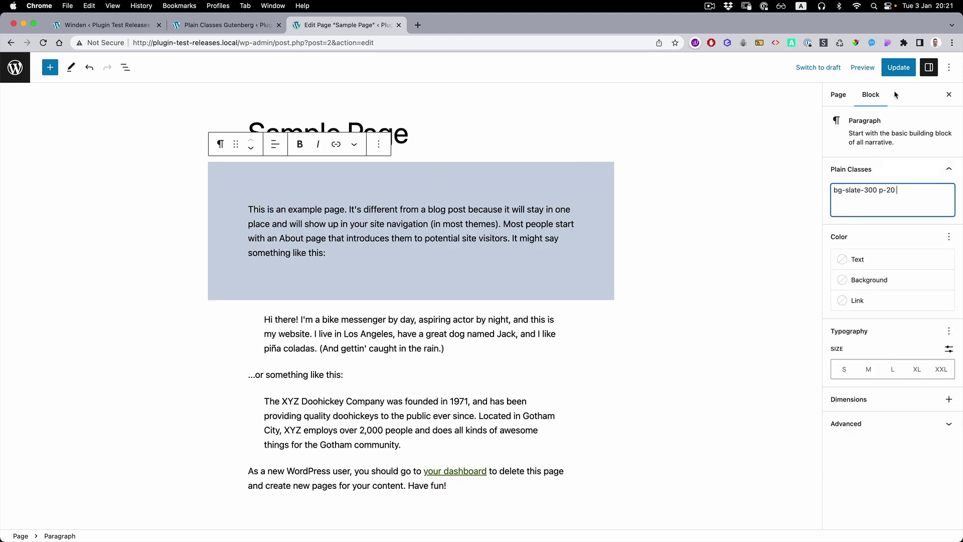
Update the page and preview it in a new tab to check the slate paragraph.
{"action": "left_click", "coordinate": [898, 67]}
{"action": "left_click", "coordinate": [863, 67]}
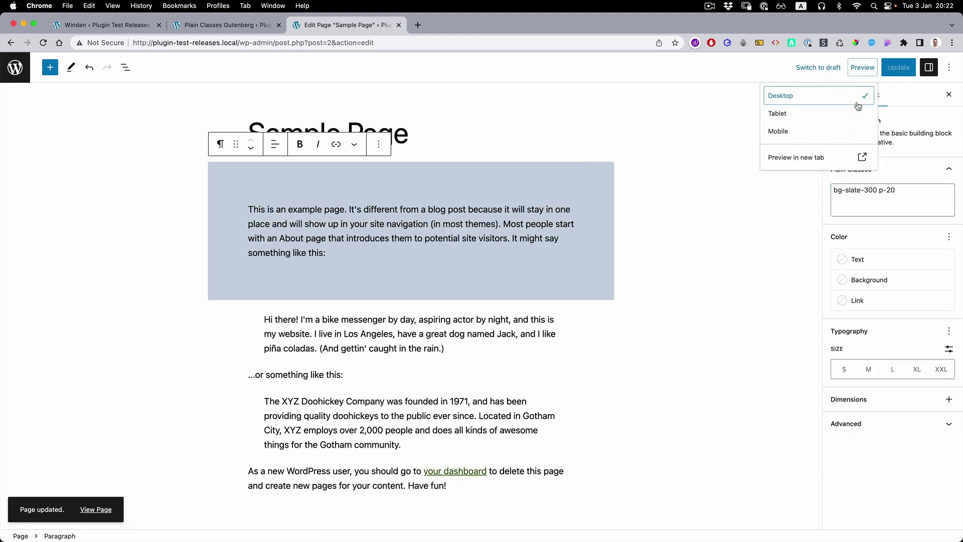
{"action": "left_click", "coordinate": [787, 157]}
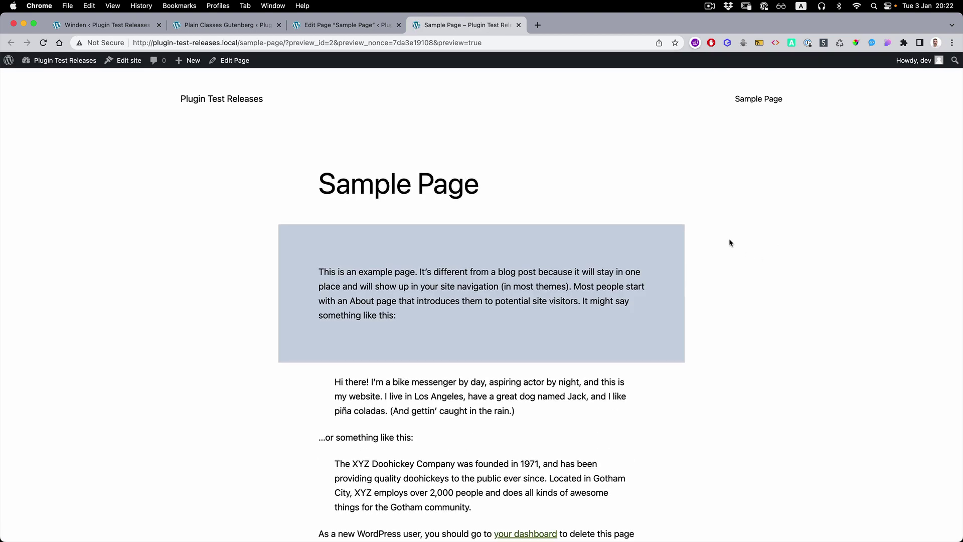
{"action": "scroll", "coordinate": [729, 241], "scroll_direction": "down", "scroll_amount": 3}
{"action": "scroll", "coordinate": [729, 240], "scroll_direction": "up", "scroll_amount": 3}
Back in the editor, open the paragraph block's more options menu.
{"action": "left_click", "coordinate": [352, 25]}
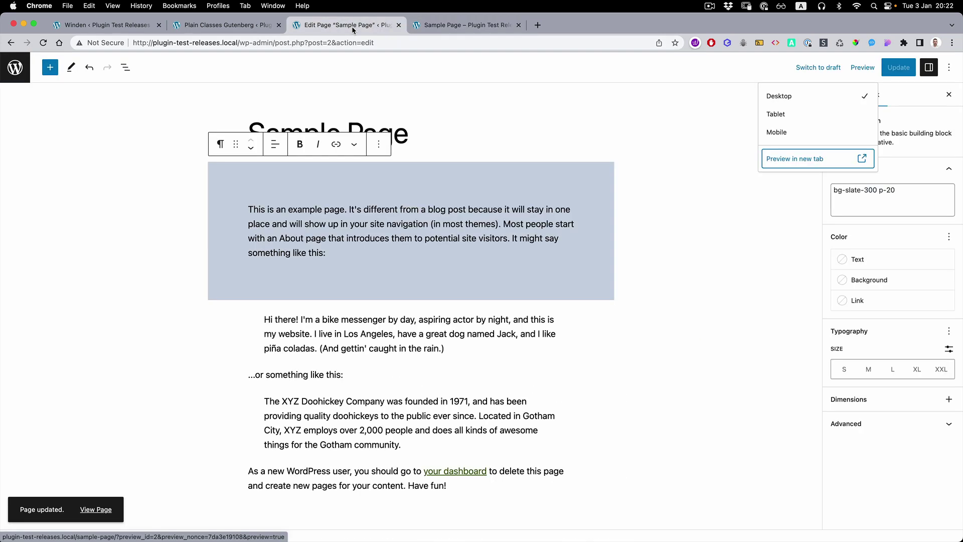
{"action": "left_click", "coordinate": [391, 248]}
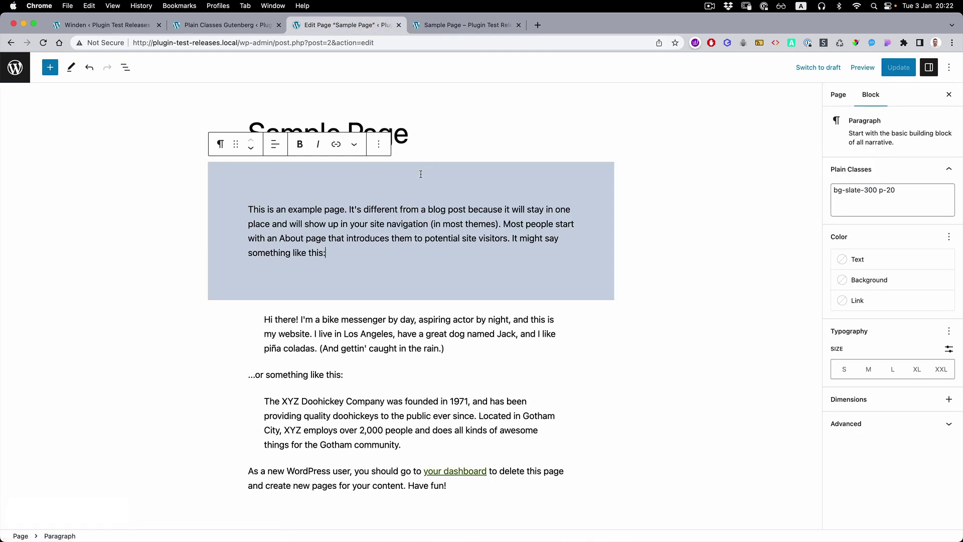
{"action": "left_click", "coordinate": [379, 150]}
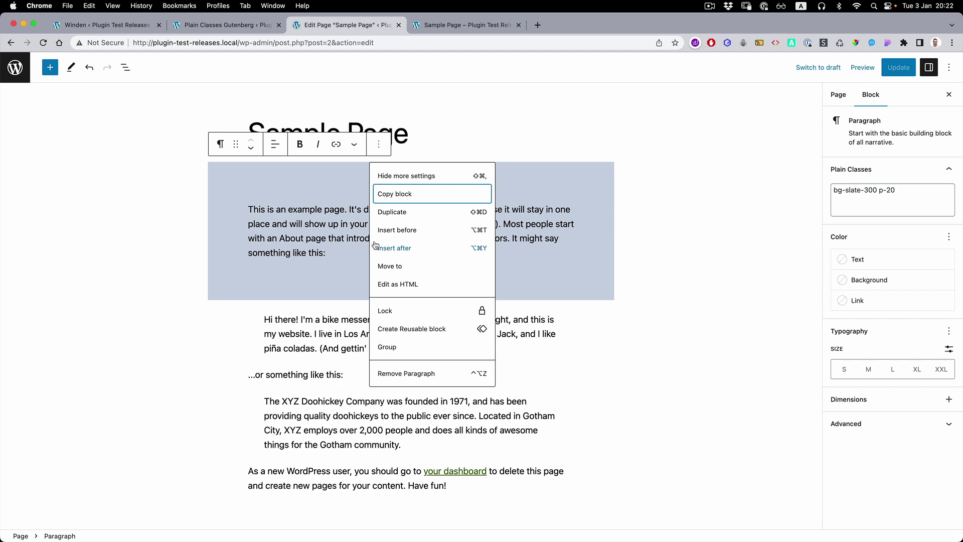
Duplicate the slate paragraph block and select both paragraph blocks in the block list.
{"action": "left_click", "coordinate": [404, 212]}
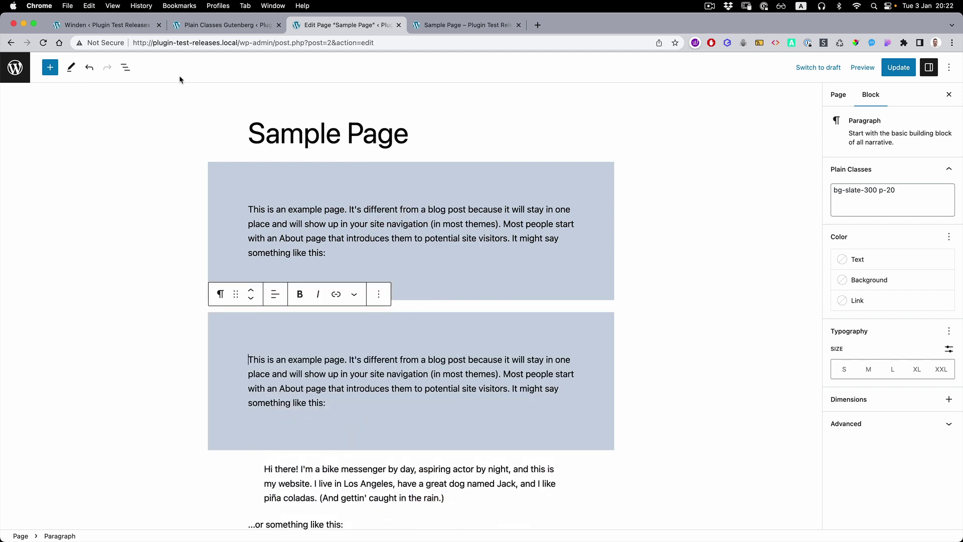
{"action": "left_click", "coordinate": [125, 67]}
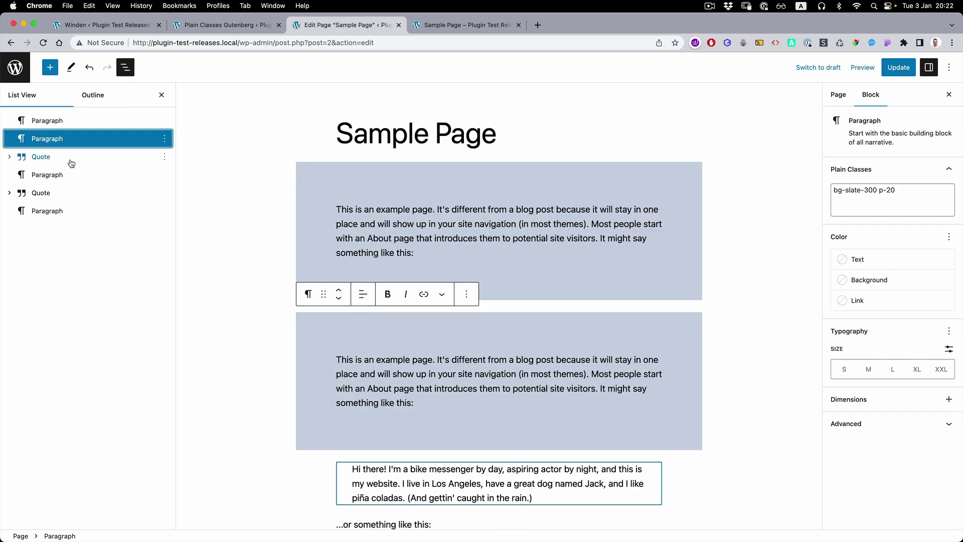
{"action": "left_click", "coordinate": [56, 122], "text": "shift"}
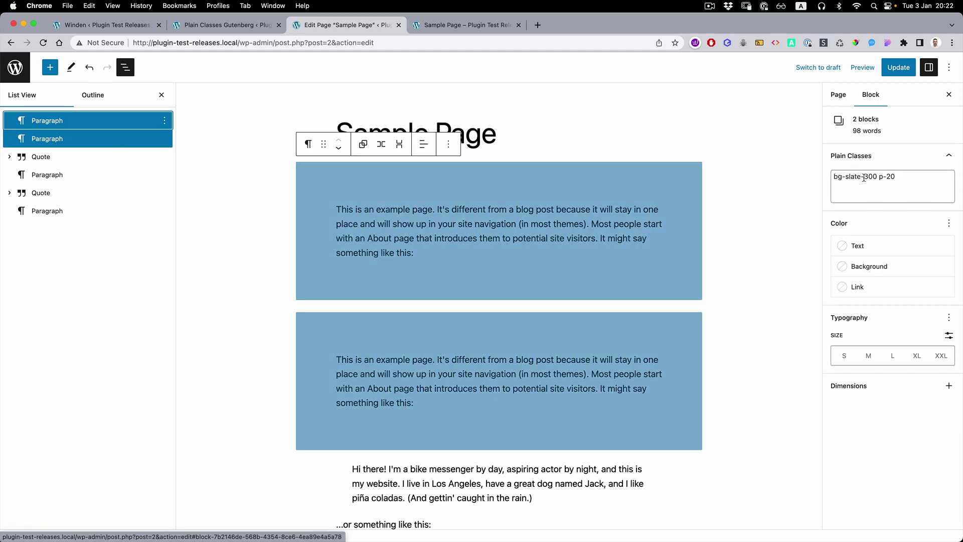
Replace both paragraphs' classes with bg-red-300 text-white p-10 using the autocomplete.
{"action": "left_click_drag", "start_coordinate": [897, 176], "coordinate": [803, 176]}
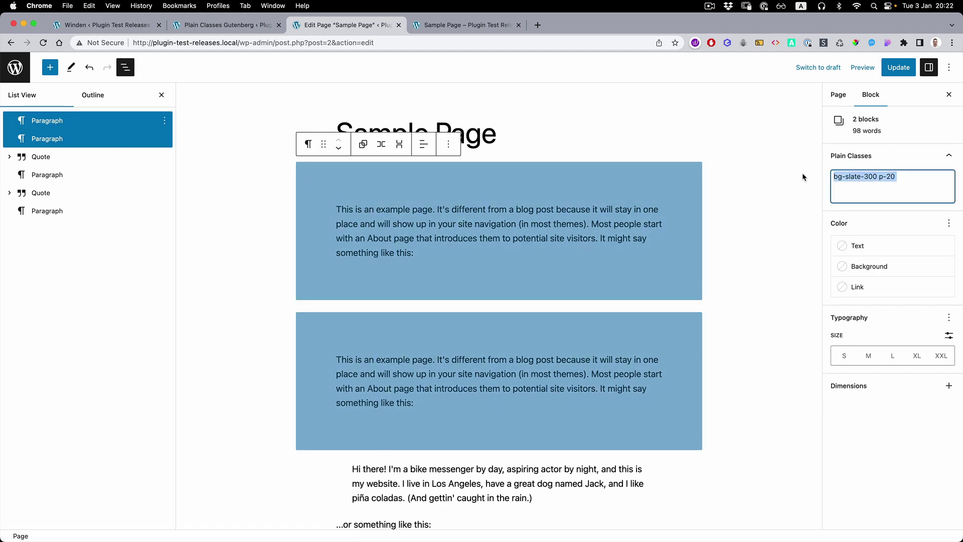
{"action": "type", "text": "bg-red-"}
{"action": "key", "text": "Down"}
{"action": "key", "text": "Down"}
{"action": "key", "text": "Down"}
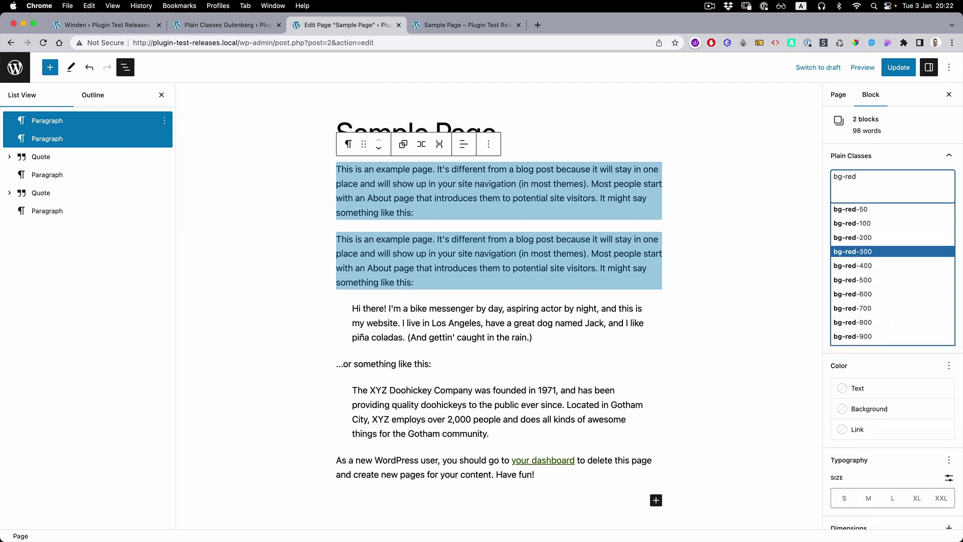
{"action": "key", "text": "Return"}
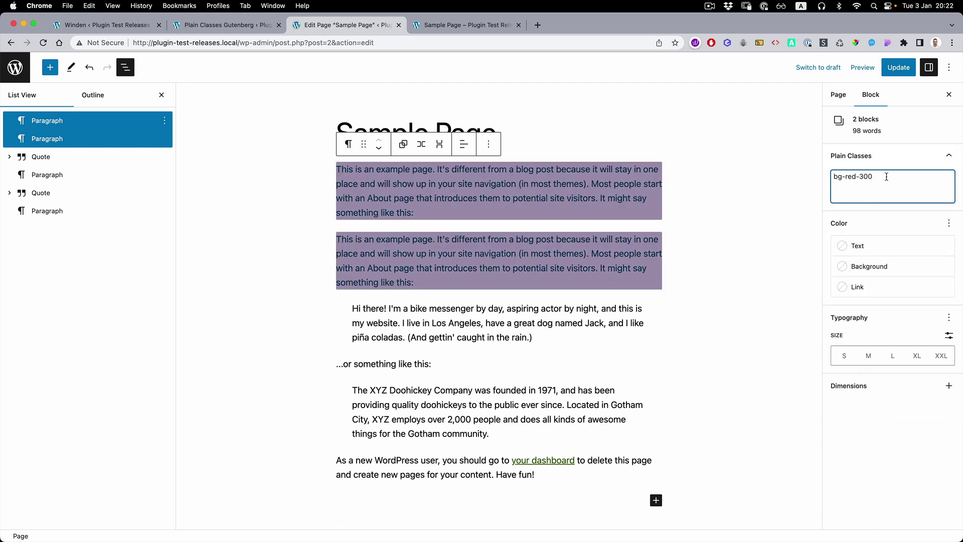
{"action": "type", "text": "text-"}
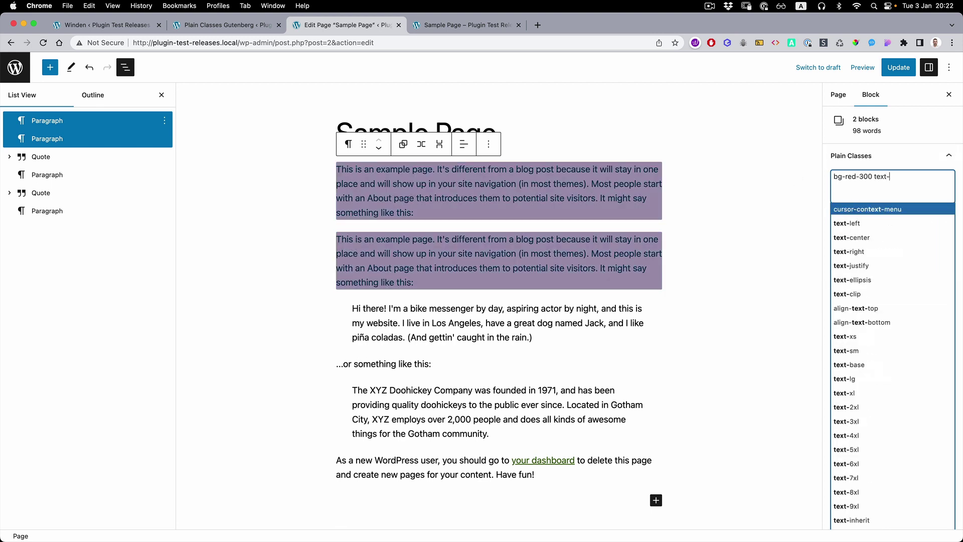
{"action": "type", "text": "white "}
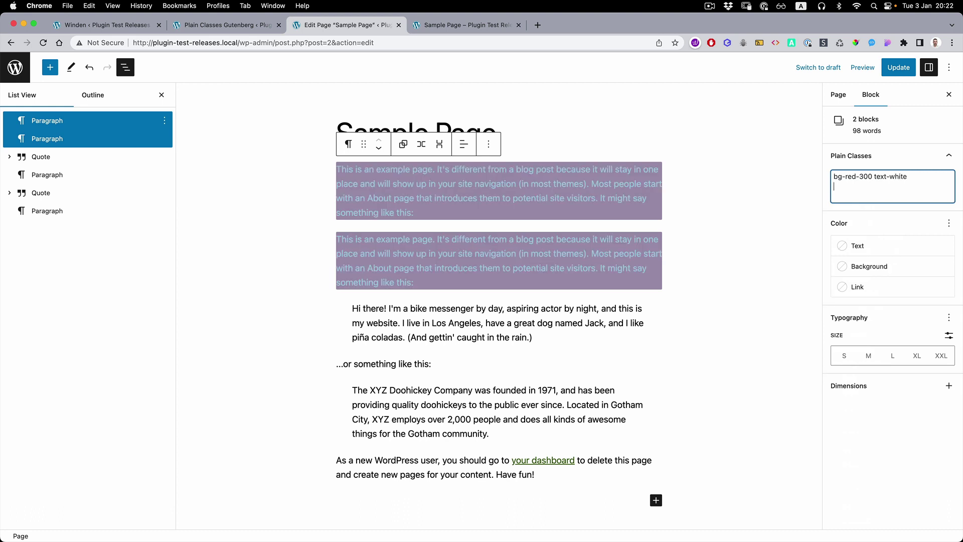
{"action": "type", "text": "p-10"}
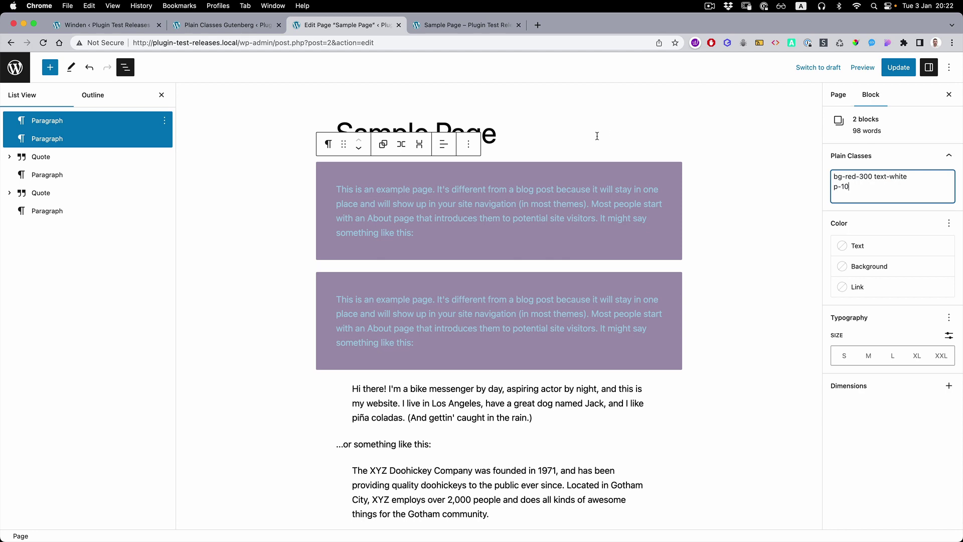
Save the page and preview it in a new browser tab.
{"action": "scroll", "coordinate": [499, 301], "scroll_direction": "down", "scroll_amount": 1}
{"action": "left_click", "coordinate": [898, 67]}
{"action": "left_click", "coordinate": [861, 68]}
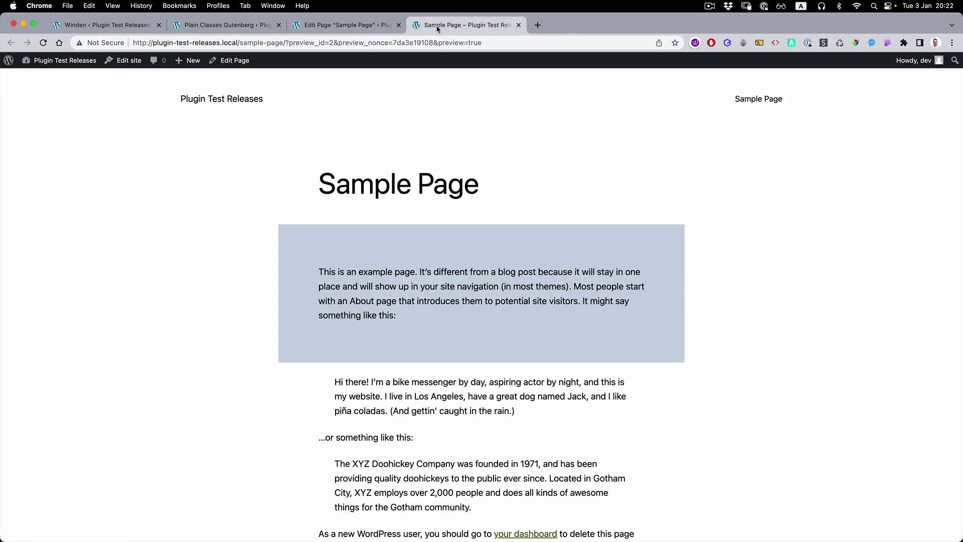
{"action": "left_click", "coordinate": [372, 25]}
{"action": "left_click", "coordinate": [863, 68]}
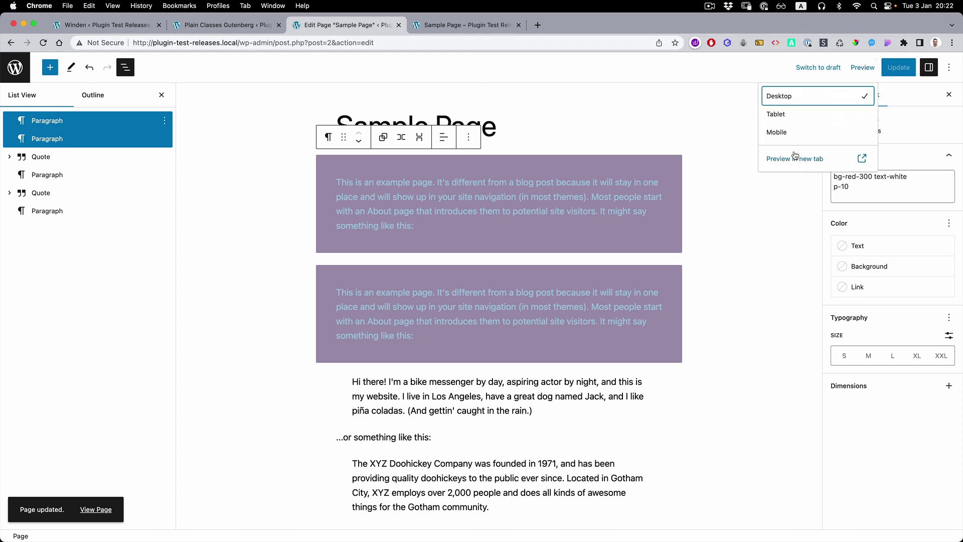
{"action": "left_click", "coordinate": [793, 157]}
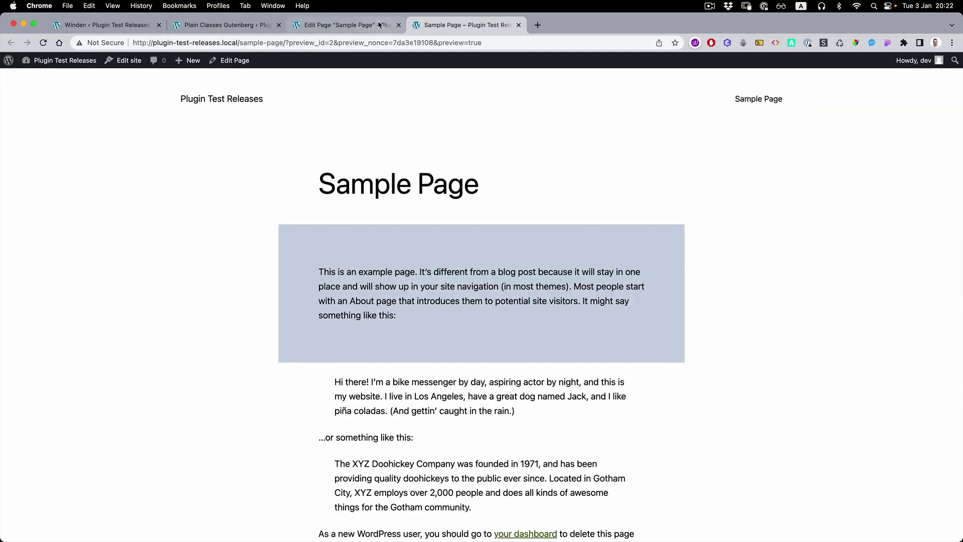
{"action": "left_click", "coordinate": [379, 25]}
Update the page again and load the live Sample Page without the preview parameters.
{"action": "left_click", "coordinate": [746, 227]}
{"action": "left_click", "coordinate": [903, 67]}
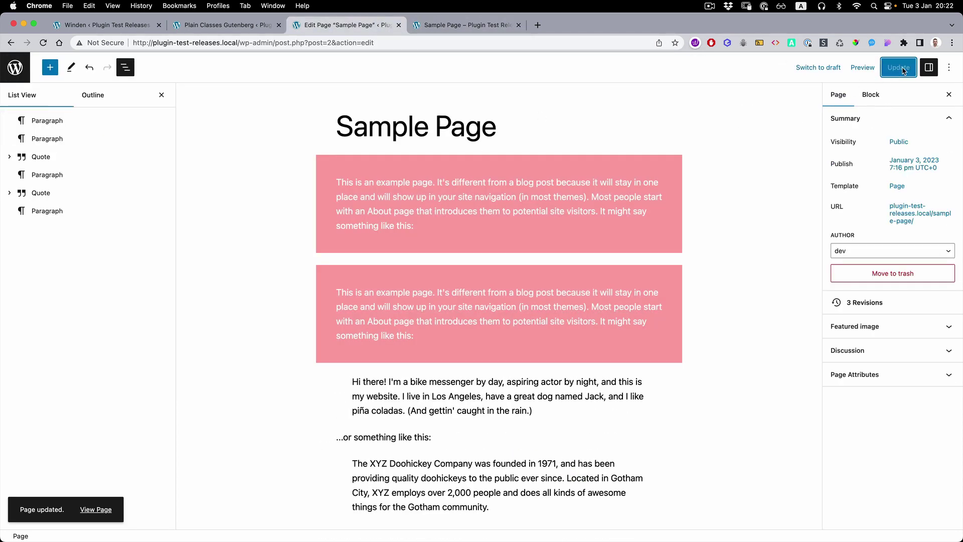
{"action": "left_click", "coordinate": [467, 25]}
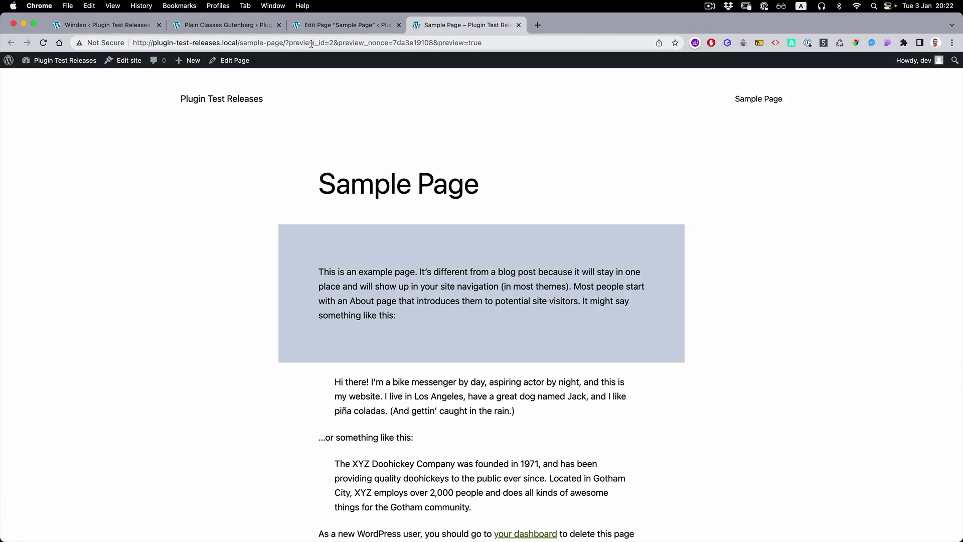
{"action": "left_click_drag", "start_coordinate": [285, 43], "coordinate": [600, 44]}
{"action": "key", "text": "BackSpace"}
{"action": "key", "text": "Return"}
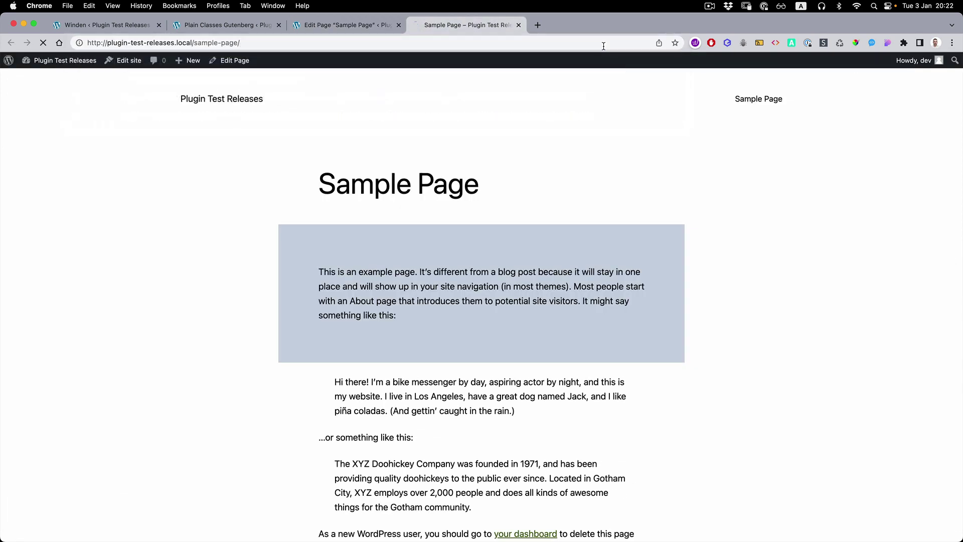
{"action": "scroll", "coordinate": [533, 276], "scroll_direction": "down", "scroll_amount": 3}
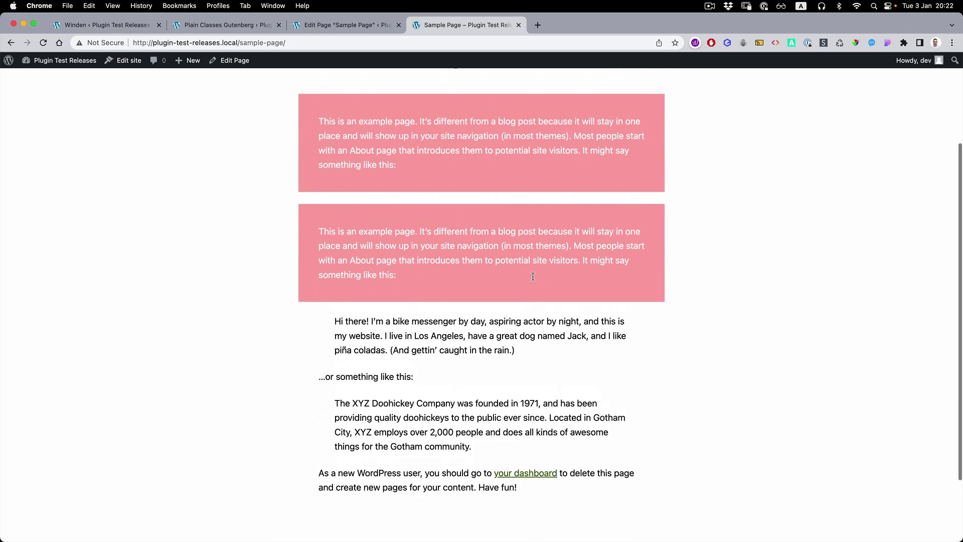
Change both paragraphs from bg-red-300 to bg-red-600, update, and view the live page.
{"action": "left_click", "coordinate": [357, 24]}
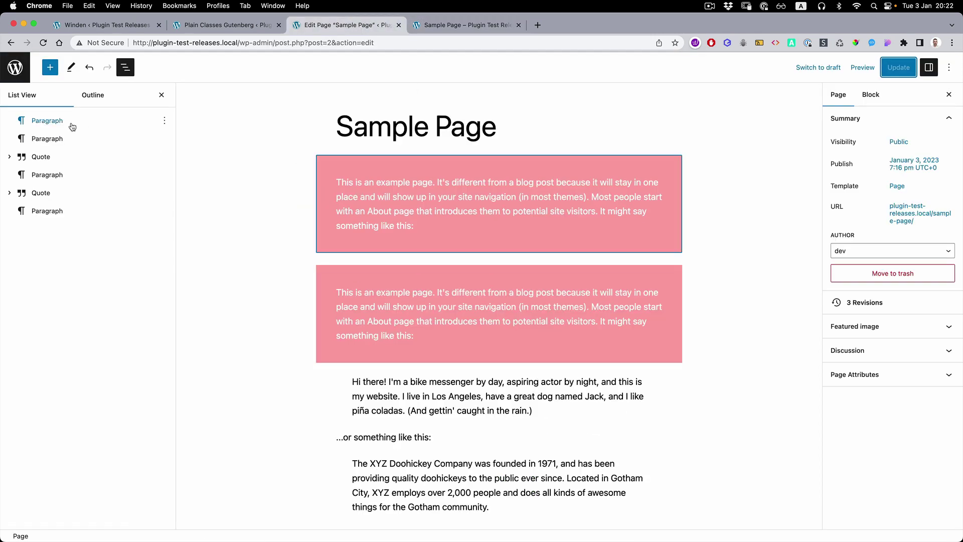
{"action": "left_click", "coordinate": [55, 122]}
{"action": "left_click", "coordinate": [61, 139], "text": "shift"}
{"action": "left_click", "coordinate": [860, 179]}
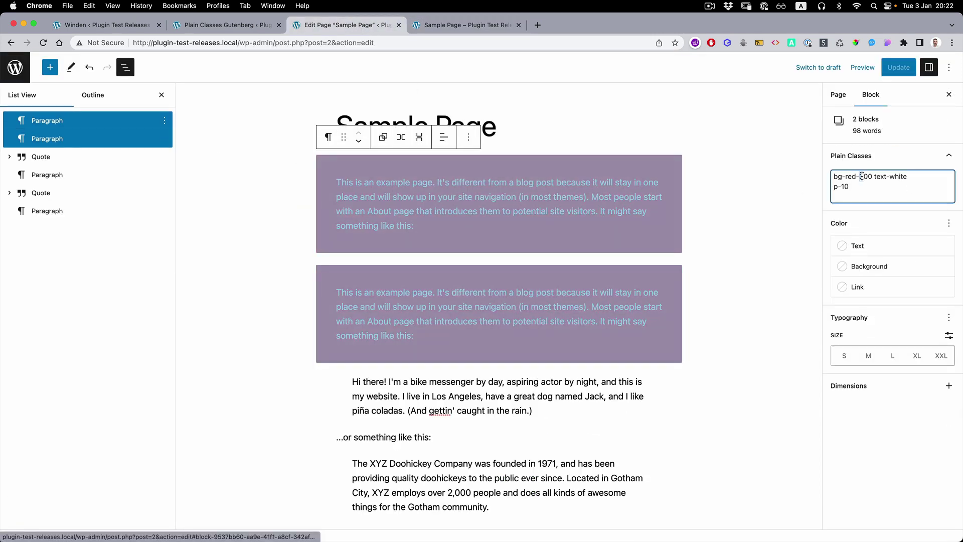
{"action": "left_click", "coordinate": [898, 67]}
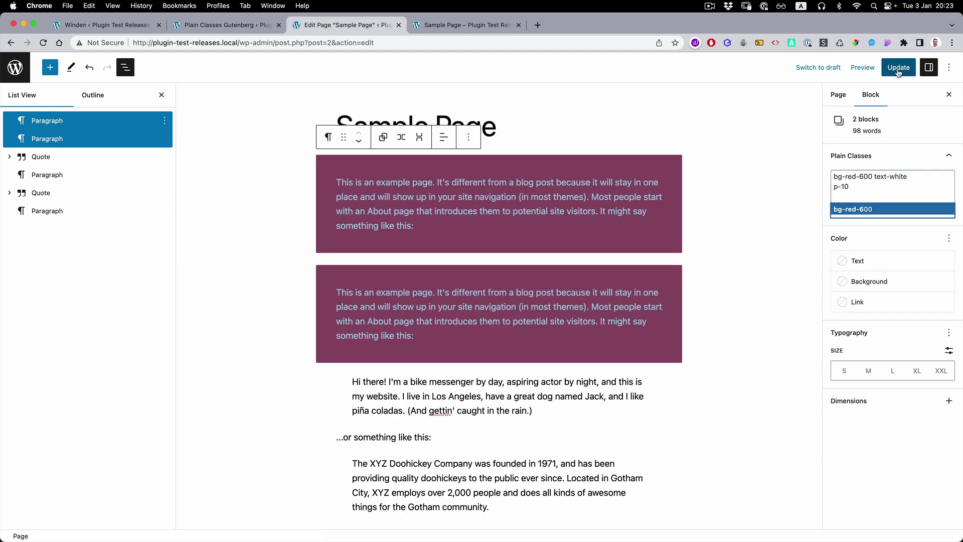
{"action": "left_click", "coordinate": [455, 27]}
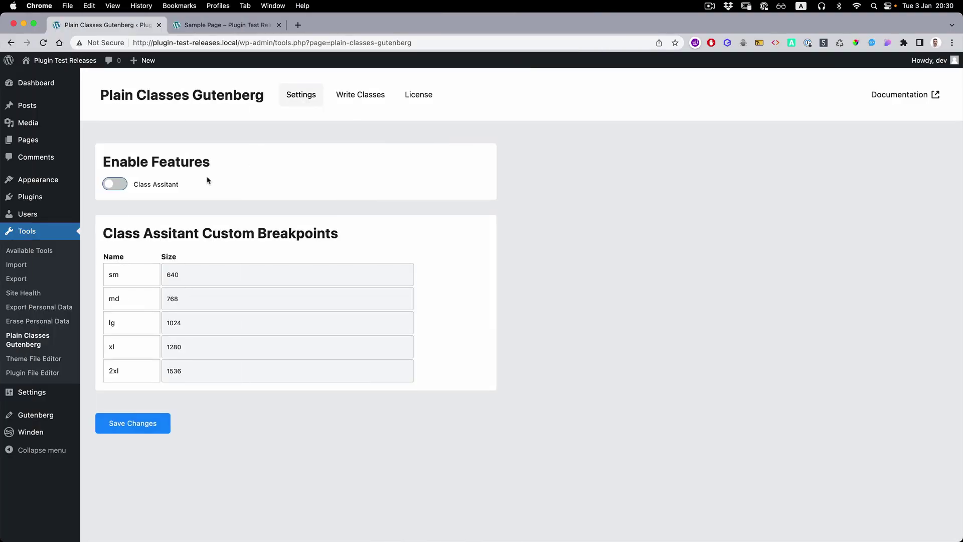
Switch on the Class Assistant toggle, save the settings, and return to the Sample Page tab.
{"action": "left_click", "coordinate": [121, 185]}
{"action": "left_click", "coordinate": [132, 424]}
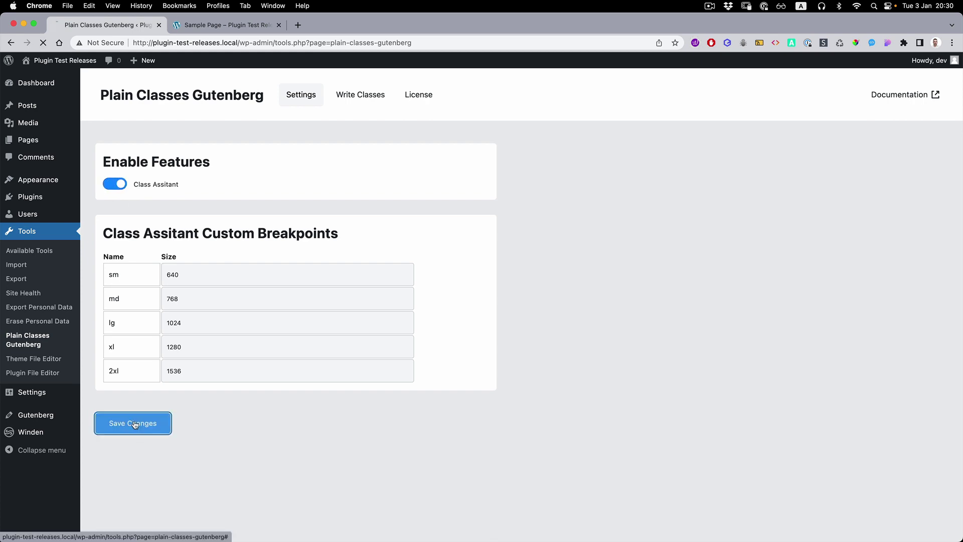
{"action": "left_click", "coordinate": [221, 28]}
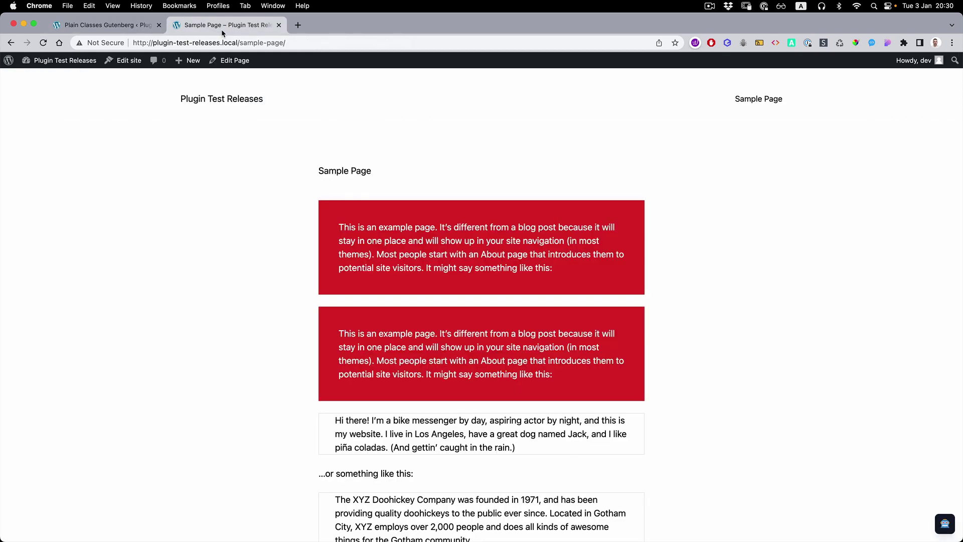
Open Class Assistant on the second paragraph and change bg-red-600 to bg-red-200.
{"action": "left_click", "coordinate": [581, 385], "text": "super"}
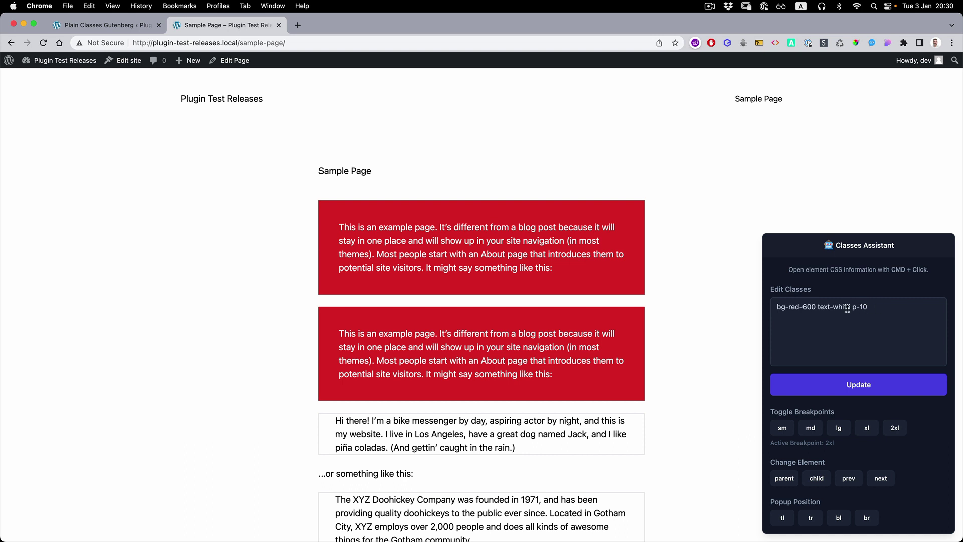
{"action": "left_click_drag", "start_coordinate": [803, 307], "coordinate": [806, 307]}
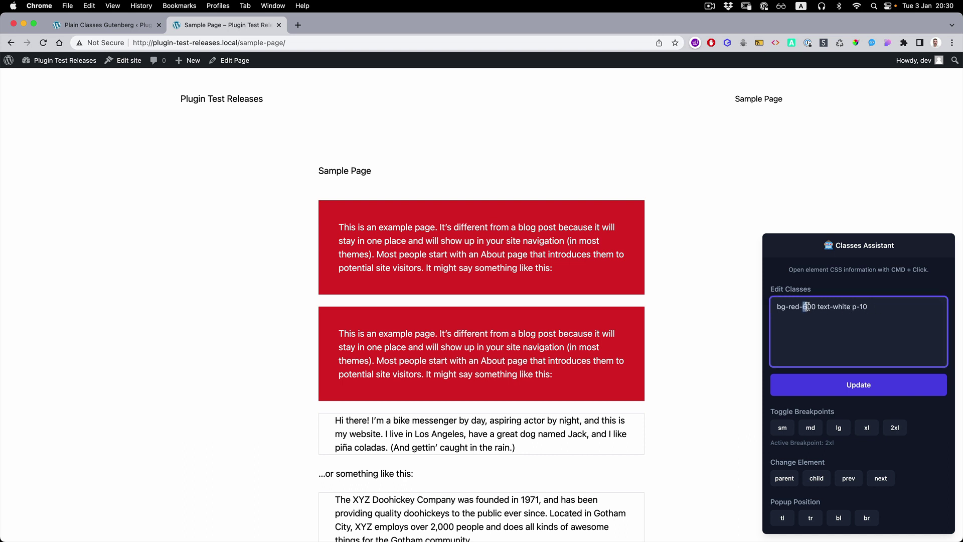
{"action": "type", "text": "2"}
{"action": "left_click", "coordinate": [814, 389]}
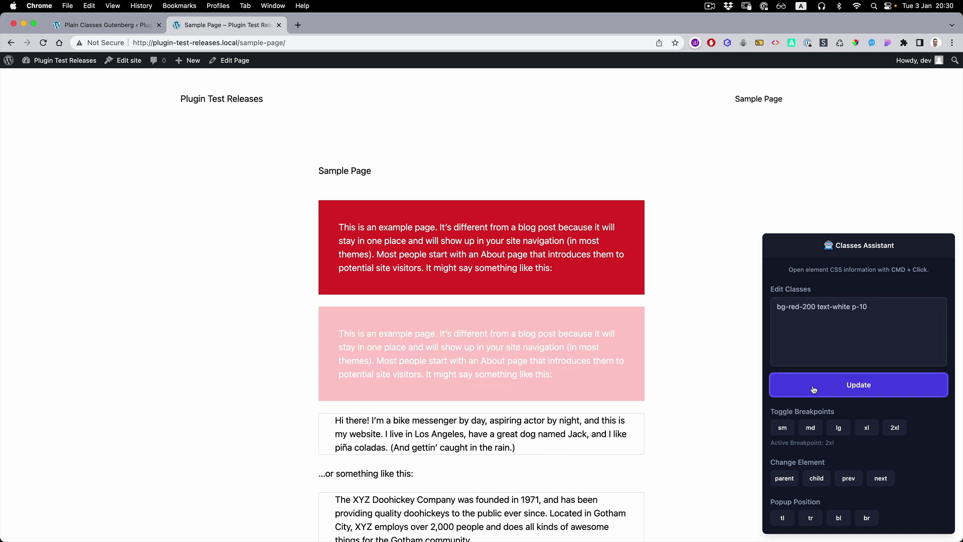
Change text-white to text-black and remove the p-10 padding class.
{"action": "double_click", "coordinate": [839, 307]}
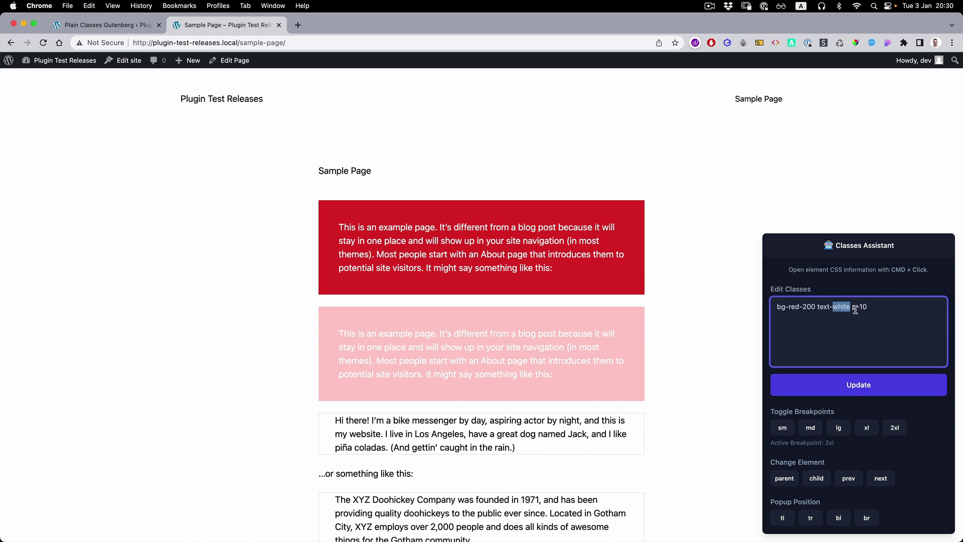
{"action": "type", "text": "black"}
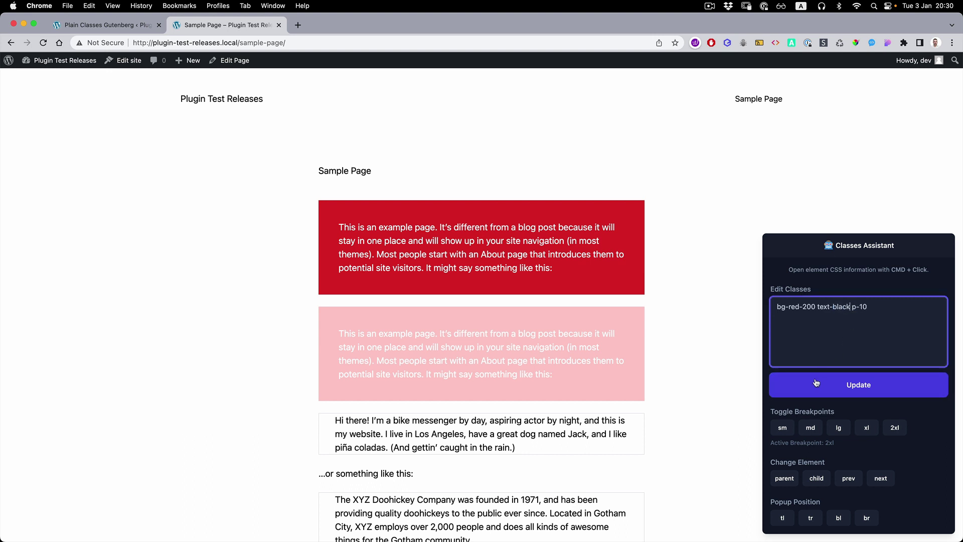
{"action": "left_click", "coordinate": [816, 383]}
{"action": "left_click_drag", "start_coordinate": [894, 308], "coordinate": [852, 307]}
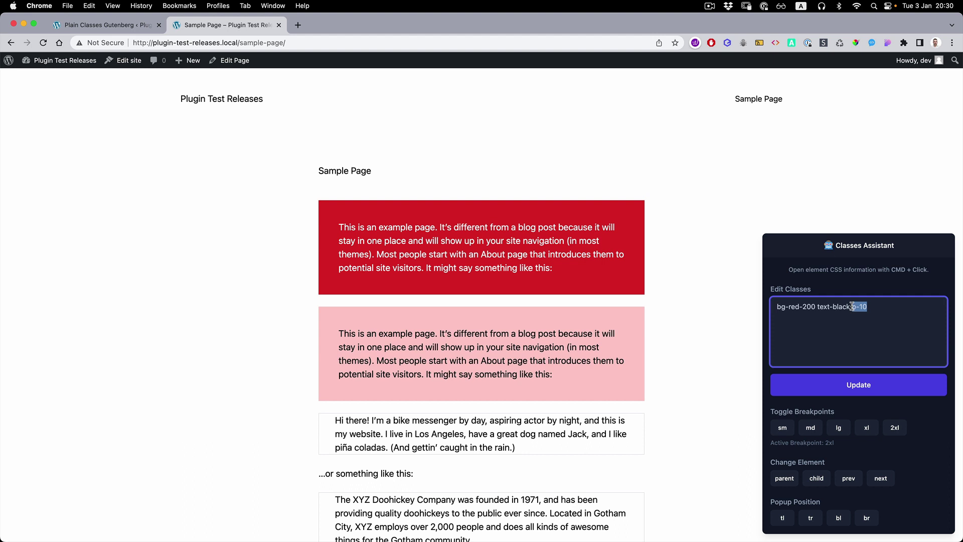
{"action": "key", "text": "BackSpace"}
{"action": "left_click", "coordinate": [831, 392]}
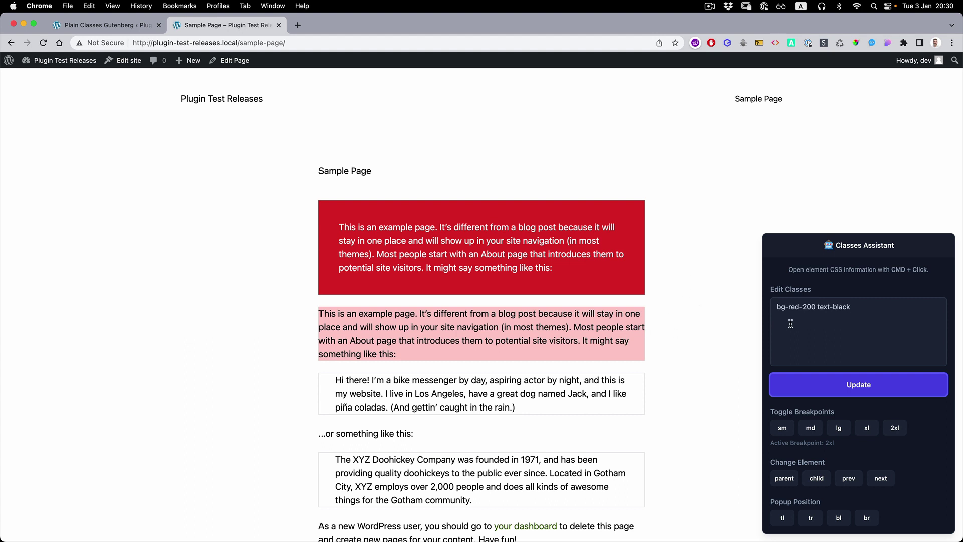
Reload the Sample Page with Cmd+R to discard the live Class Assistant edits.
{"action": "key", "text": "super+r"}
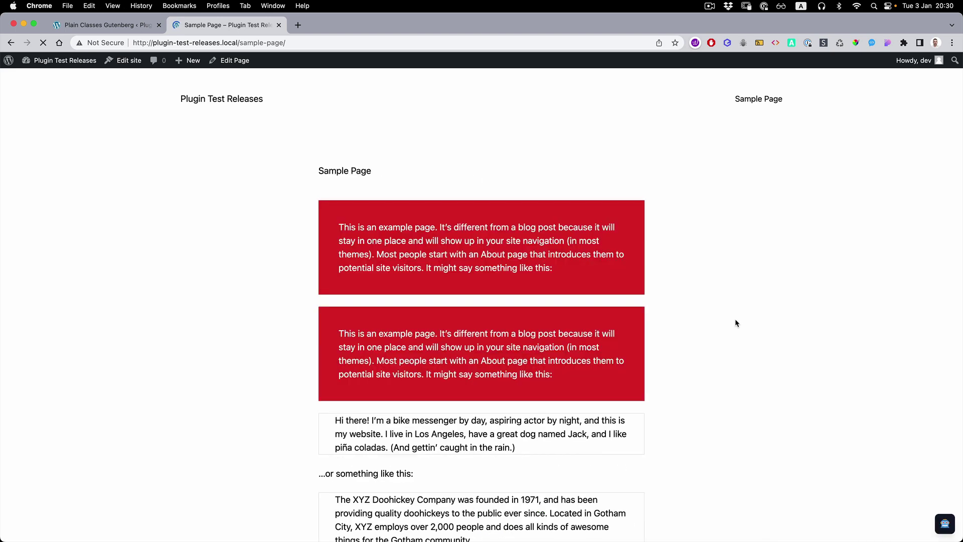